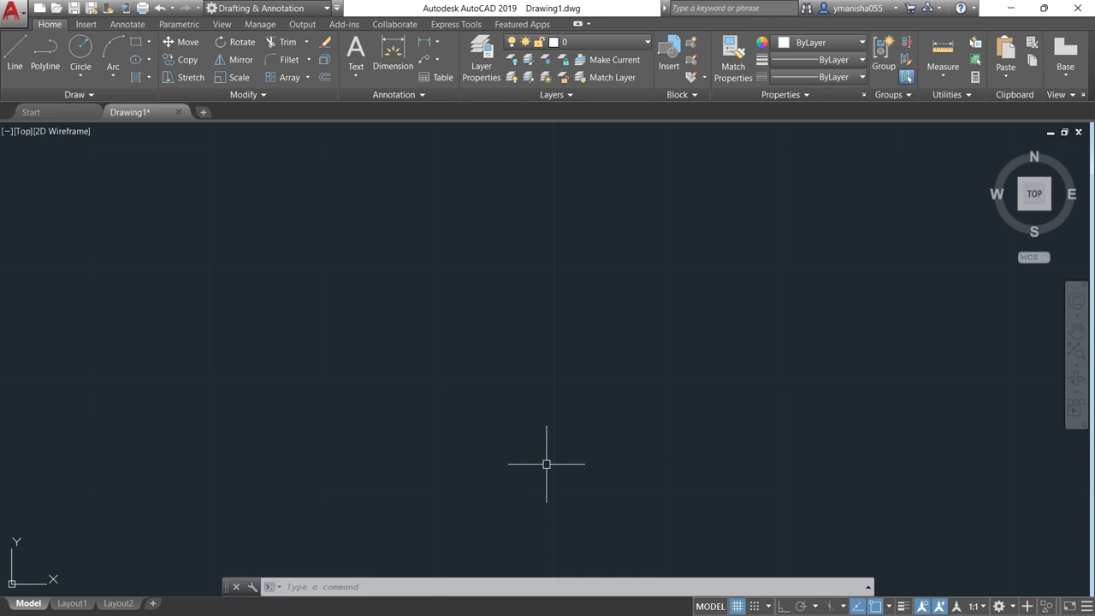
- Set the drawing's length units to Decimal with precision 0.000 and the insertion scale to Millimeters
text(un)
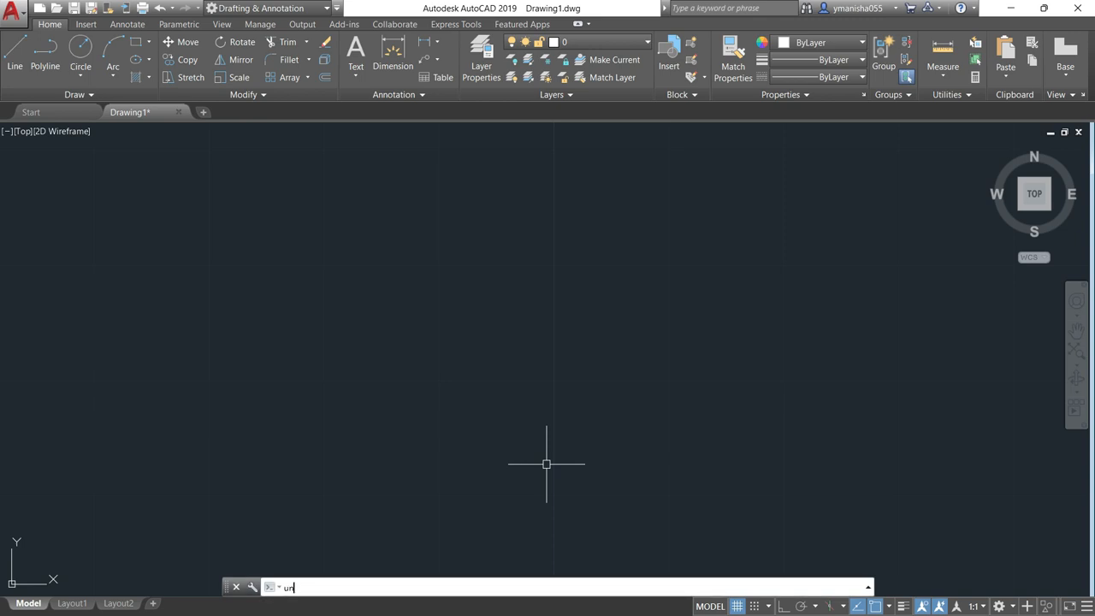
key(Return)
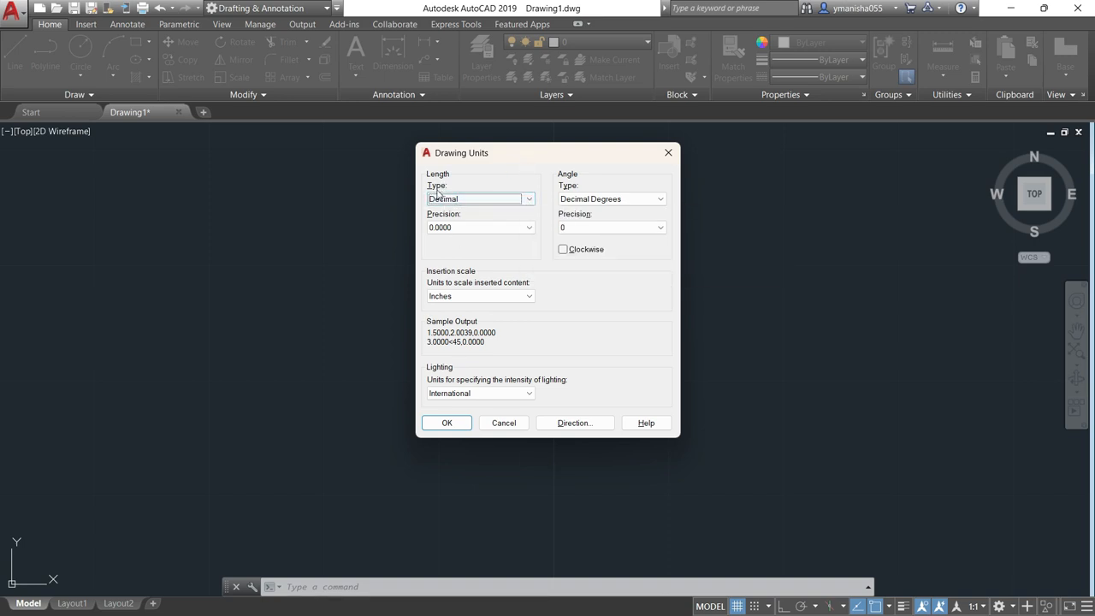
click(529, 201)
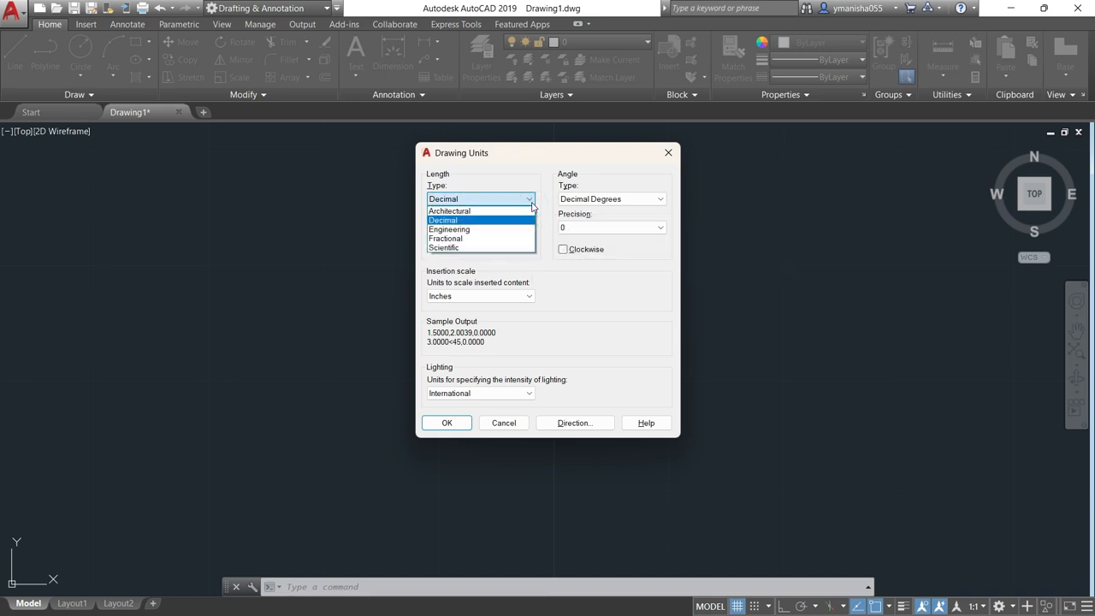
click(448, 211)
click(501, 199)
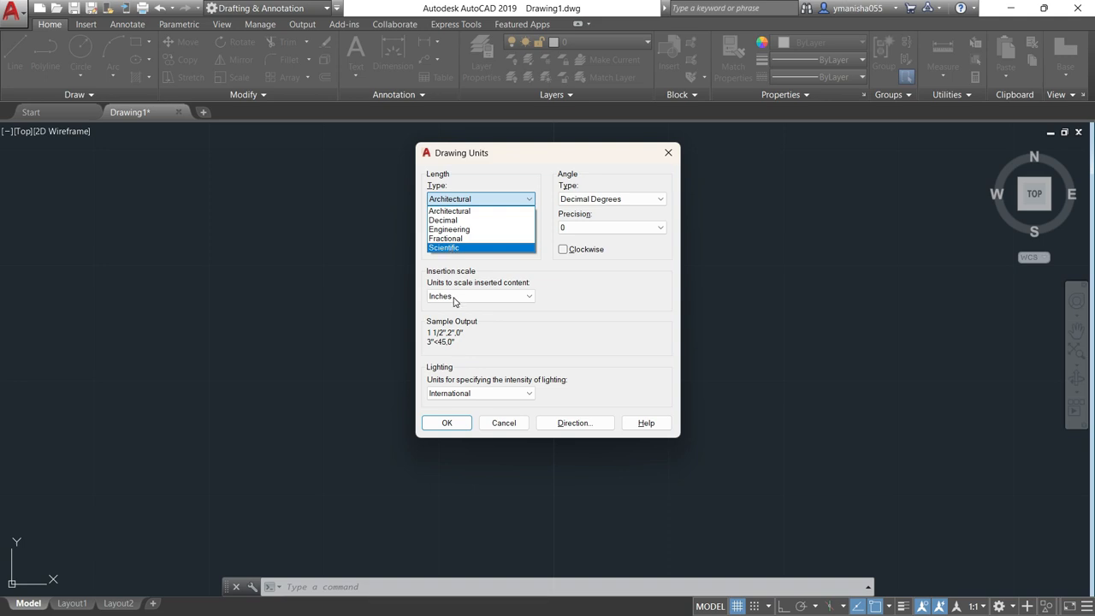
click(444, 220)
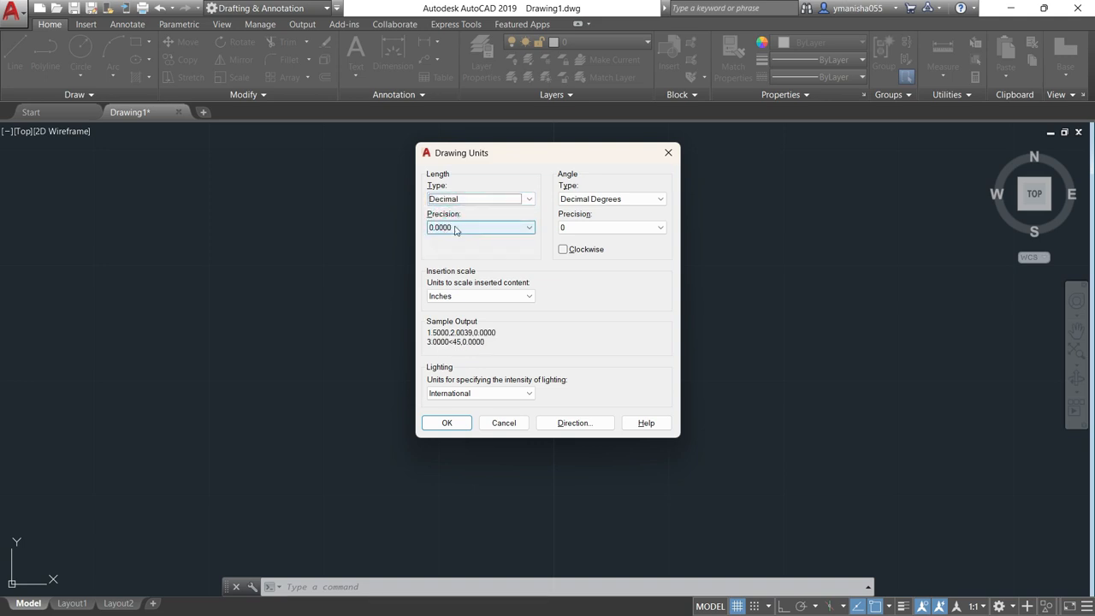
click(527, 229)
click(477, 231)
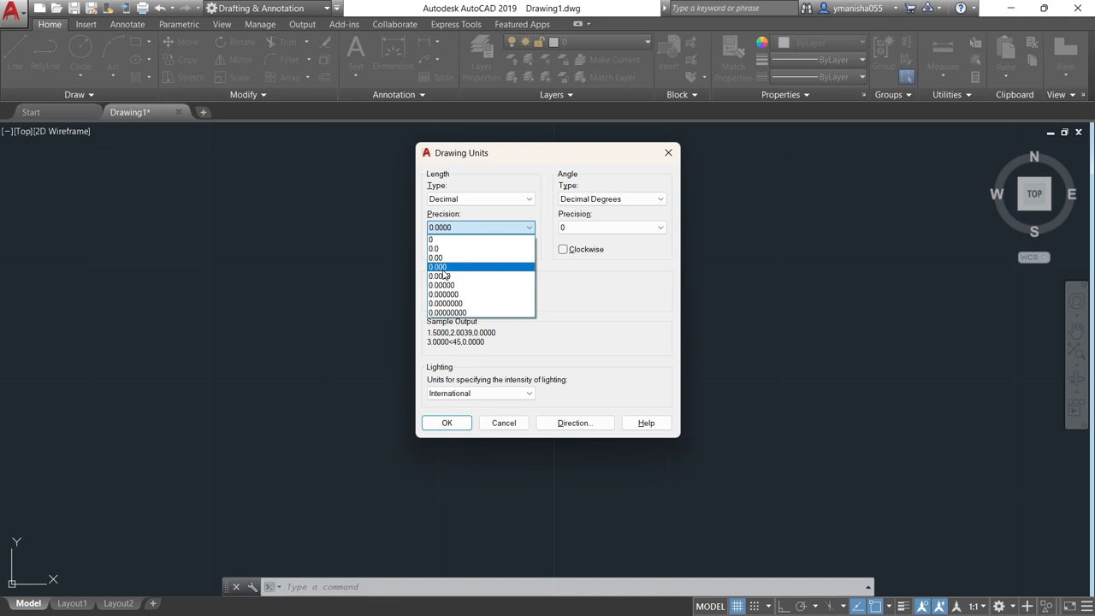
click(443, 268)
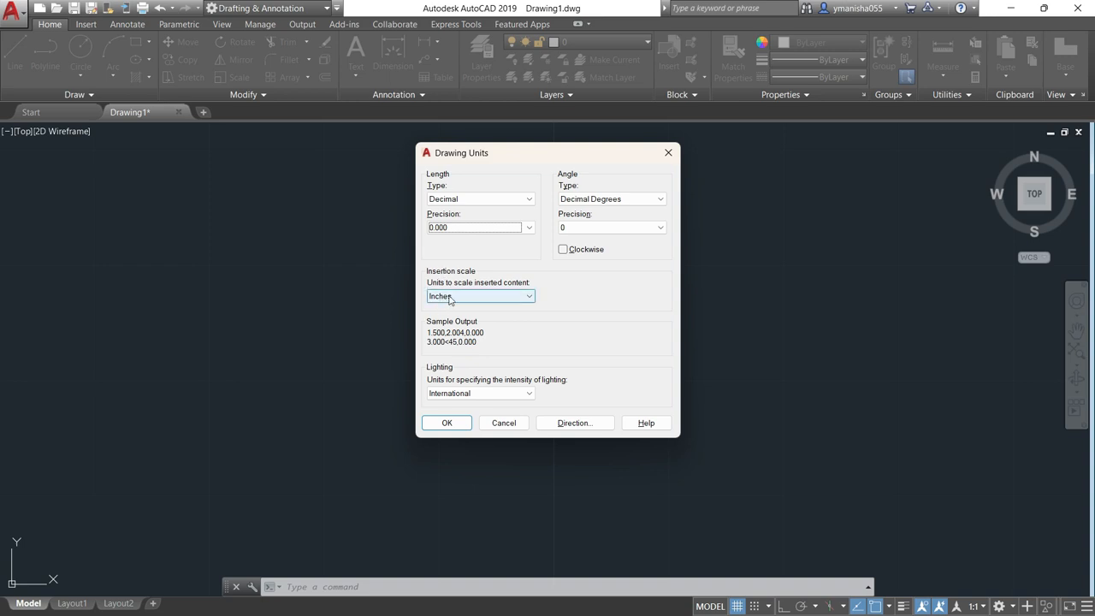
click(498, 296)
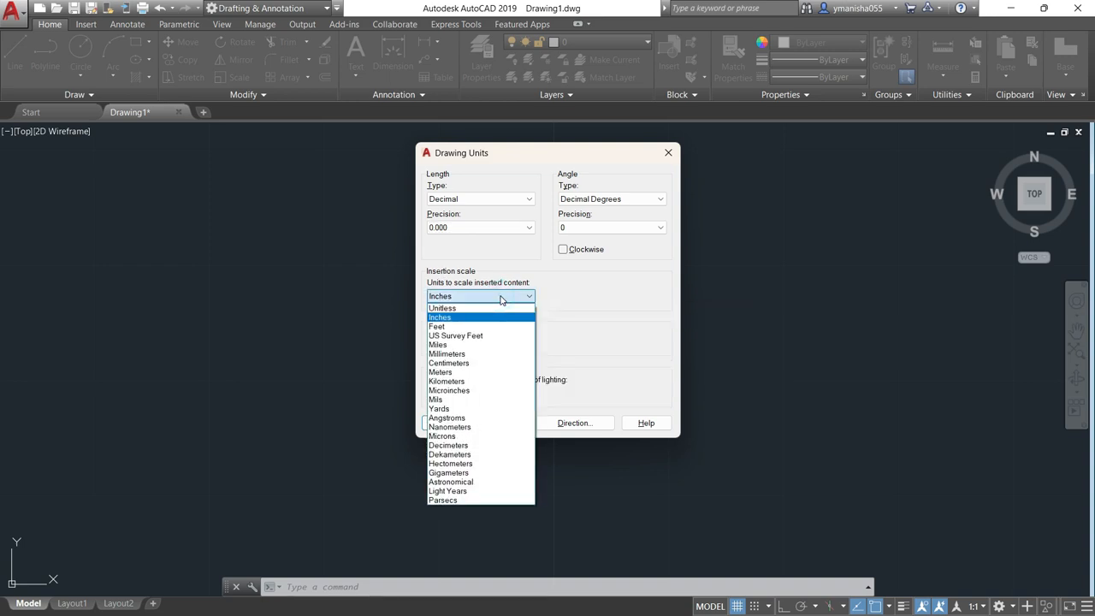
click(456, 353)
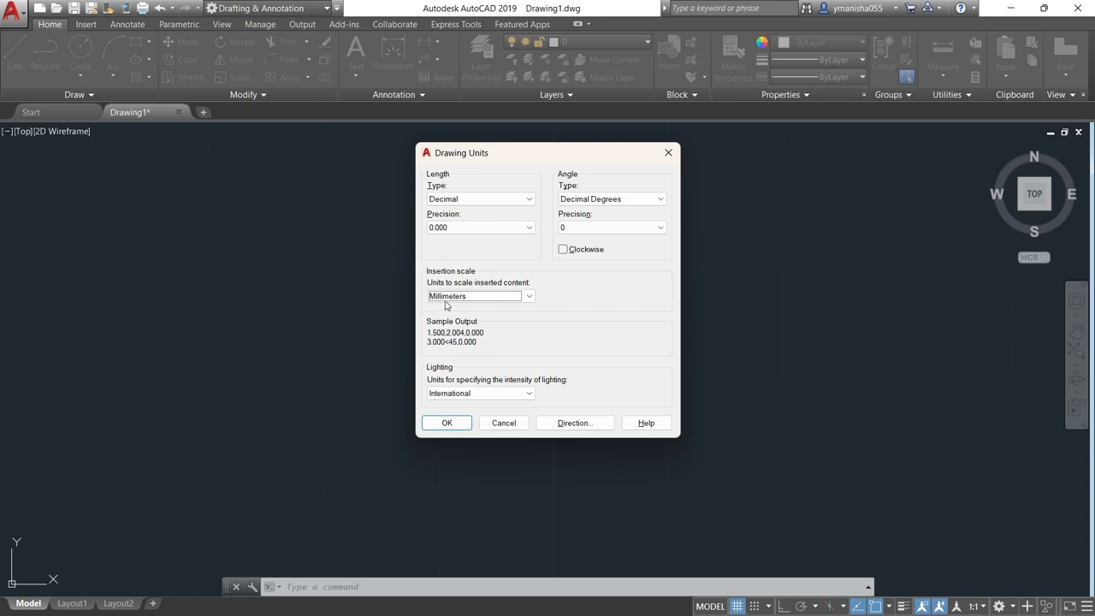
- Set the angle units to Decimal Degrees with precision 0.00, leave the clockwise direction off, and accept the drawing units
click(599, 198)
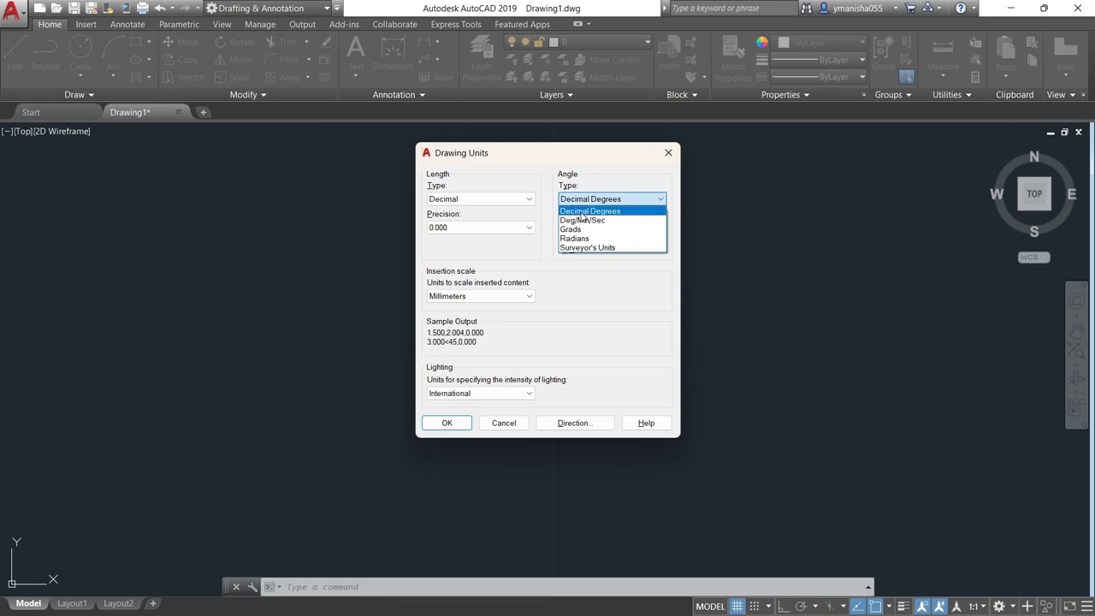
click(580, 212)
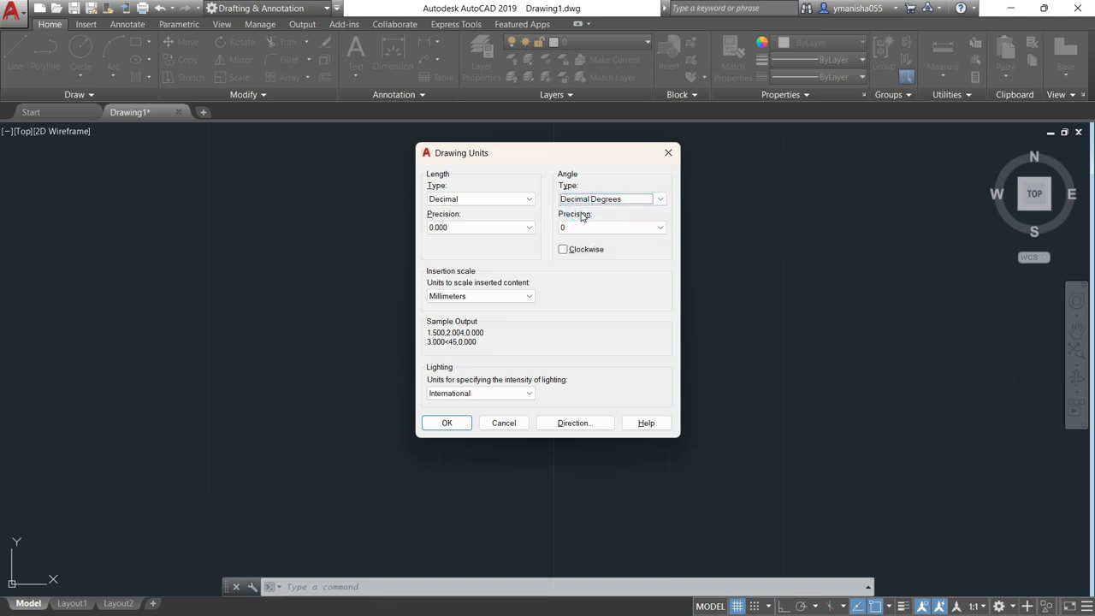
click(608, 227)
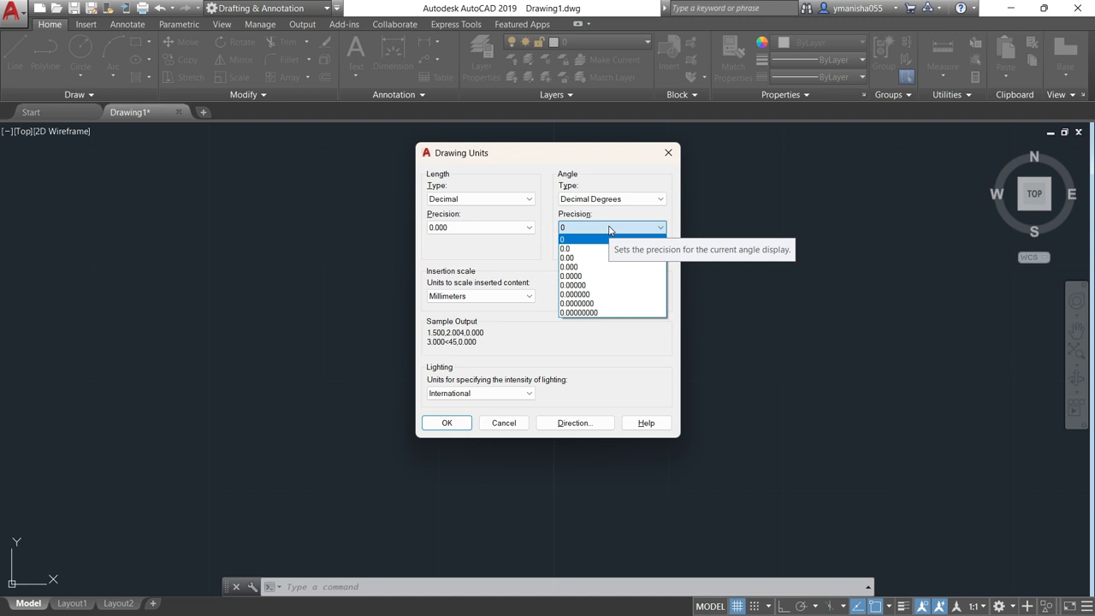
click(570, 259)
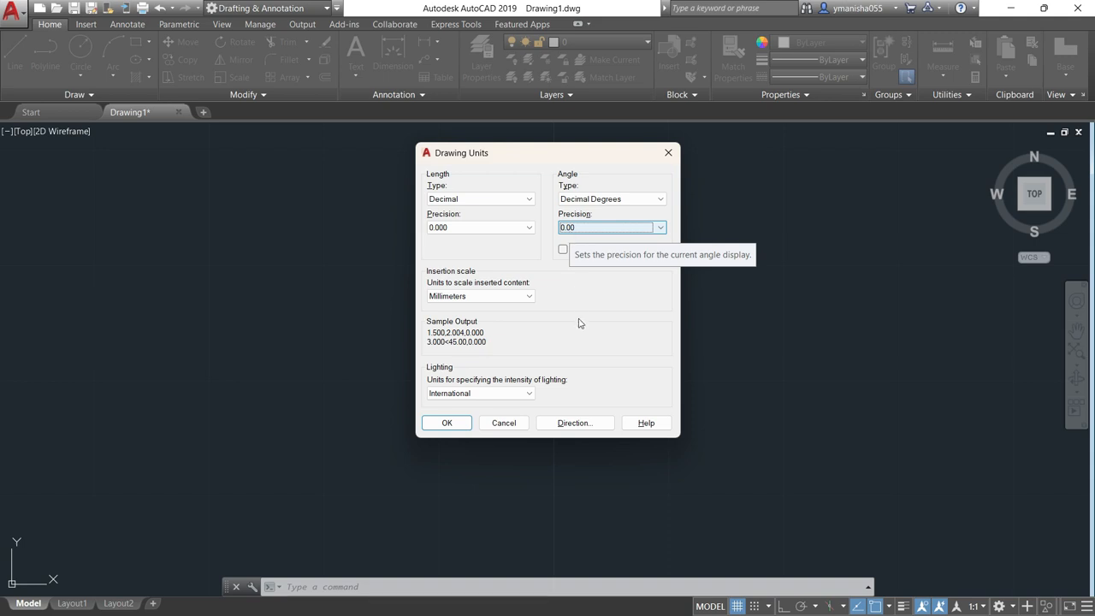
click(563, 249)
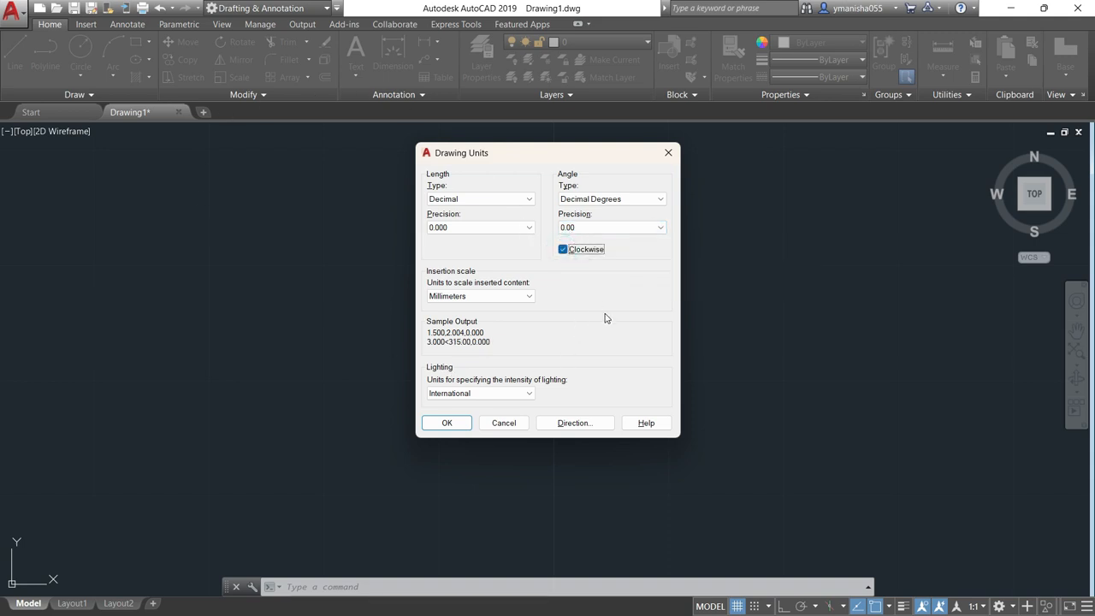
click(563, 250)
click(444, 425)
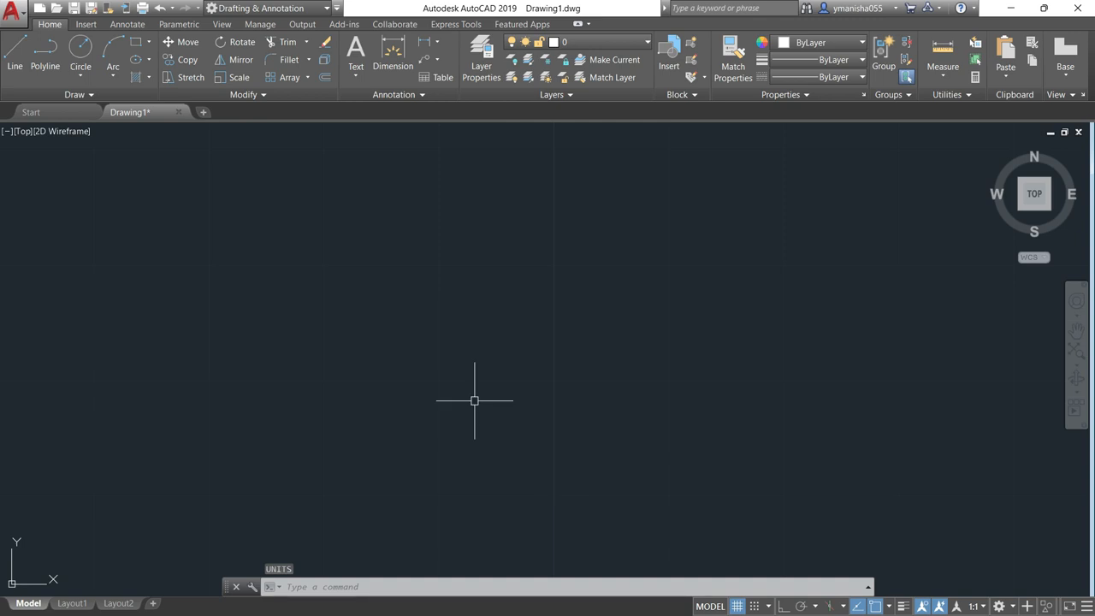
- Draw a horizontal line 5 units long in the empty drawing with Ortho mode on
text(l)
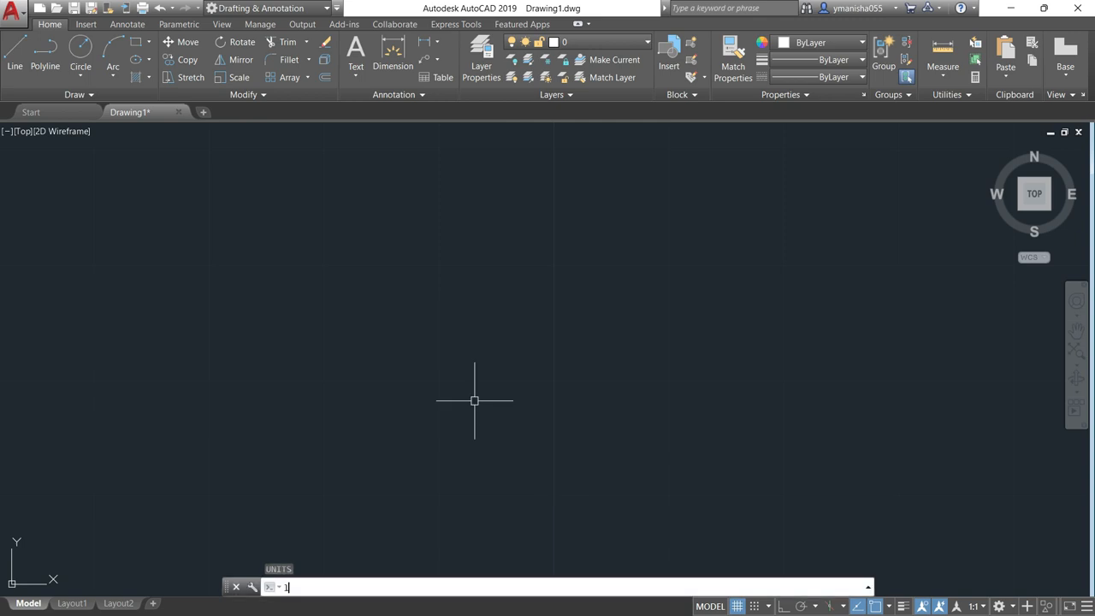
key(Return)
click(372, 344)
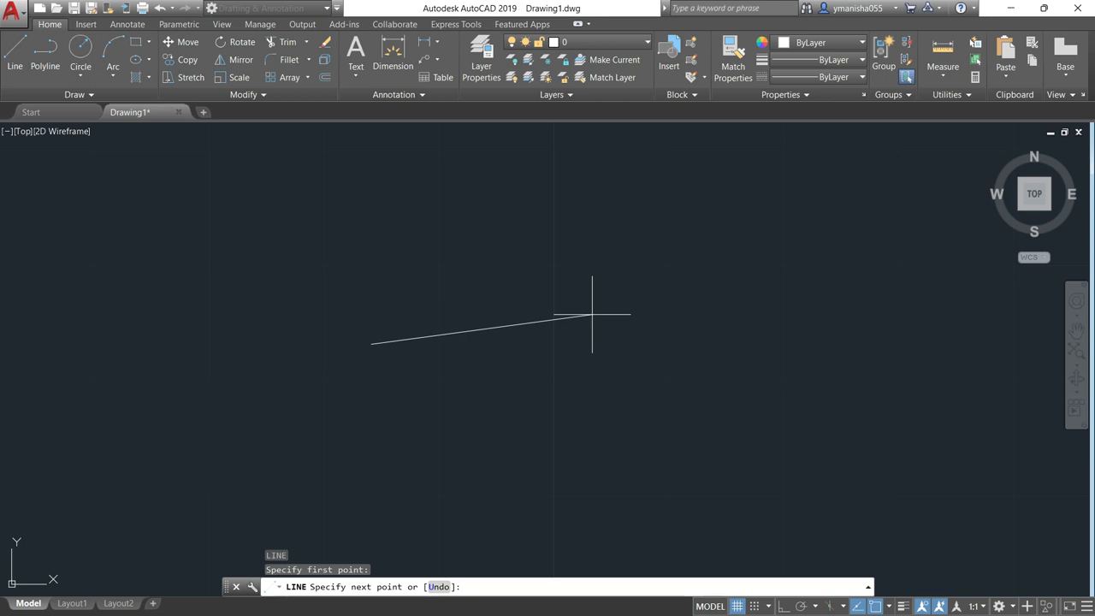
key(F8)
text(5)
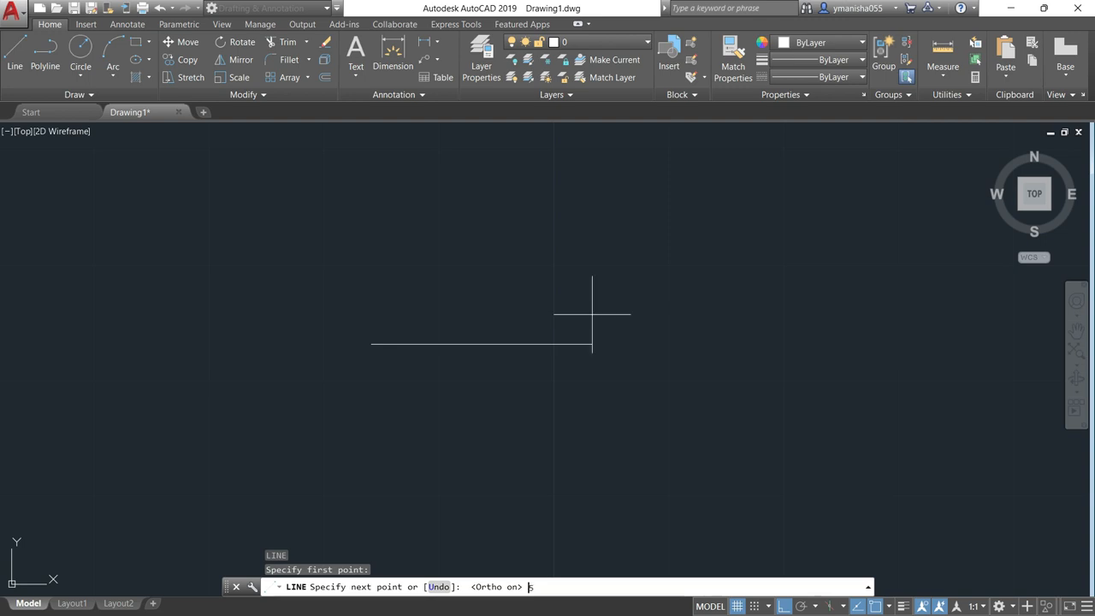
key(Return)
scroll(591, 313, down, 4)
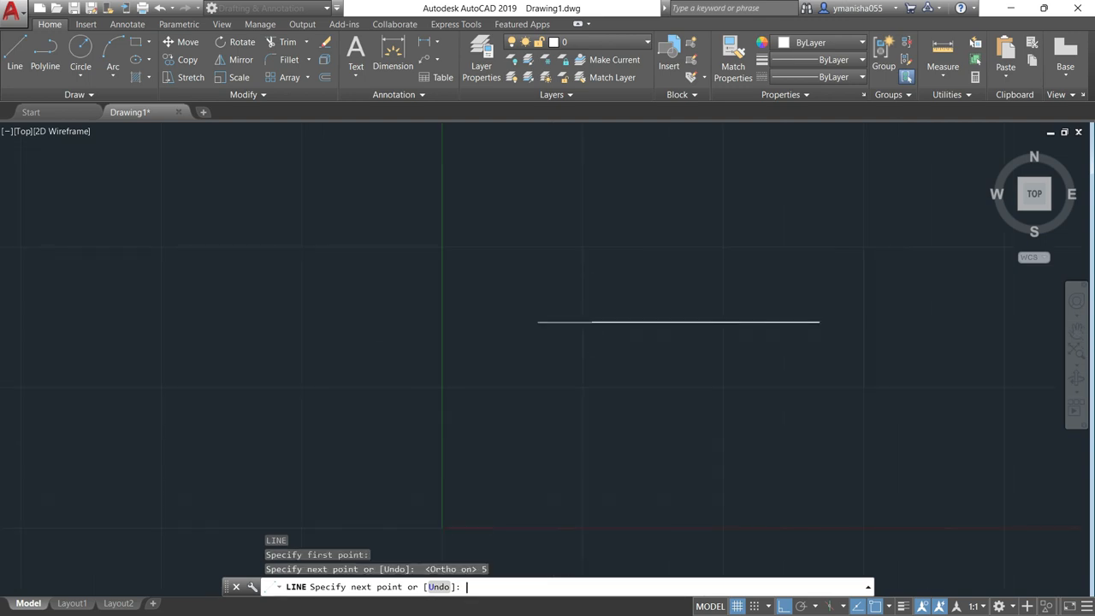
scroll(591, 314, down, 3)
key(Escape)
scroll(681, 317, up, 6)
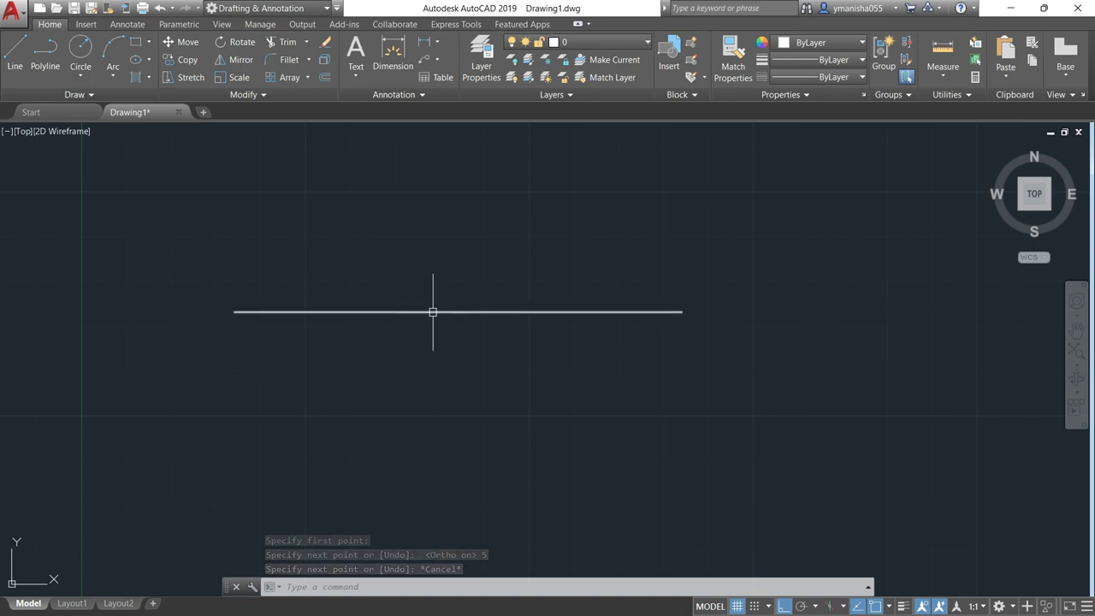
- Add a linear dimension between the line's two endpoints, placed above the line
click(427, 45)
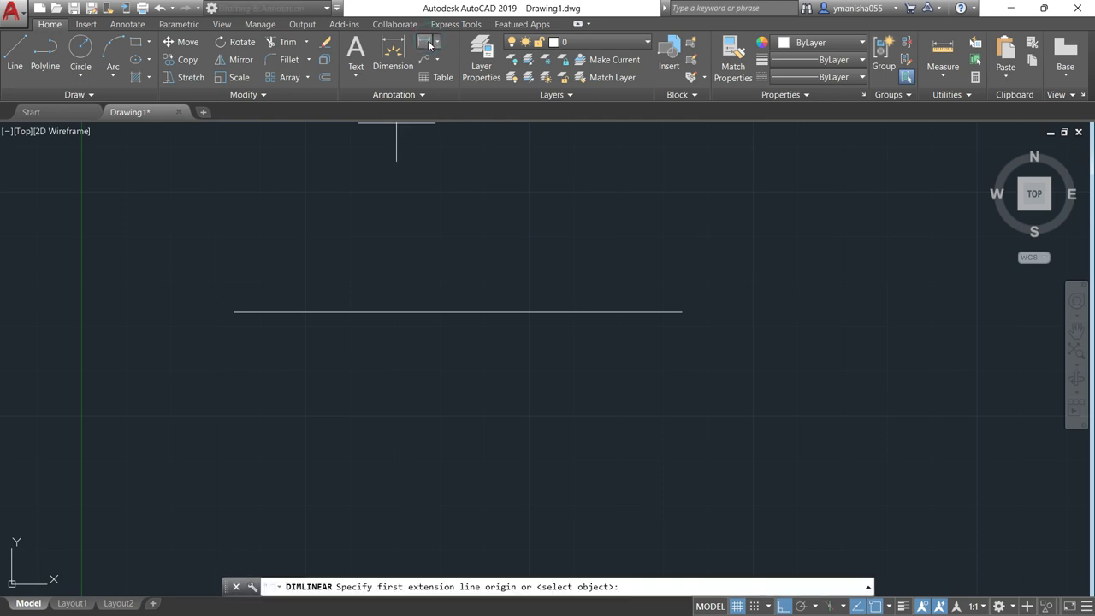
click(234, 312)
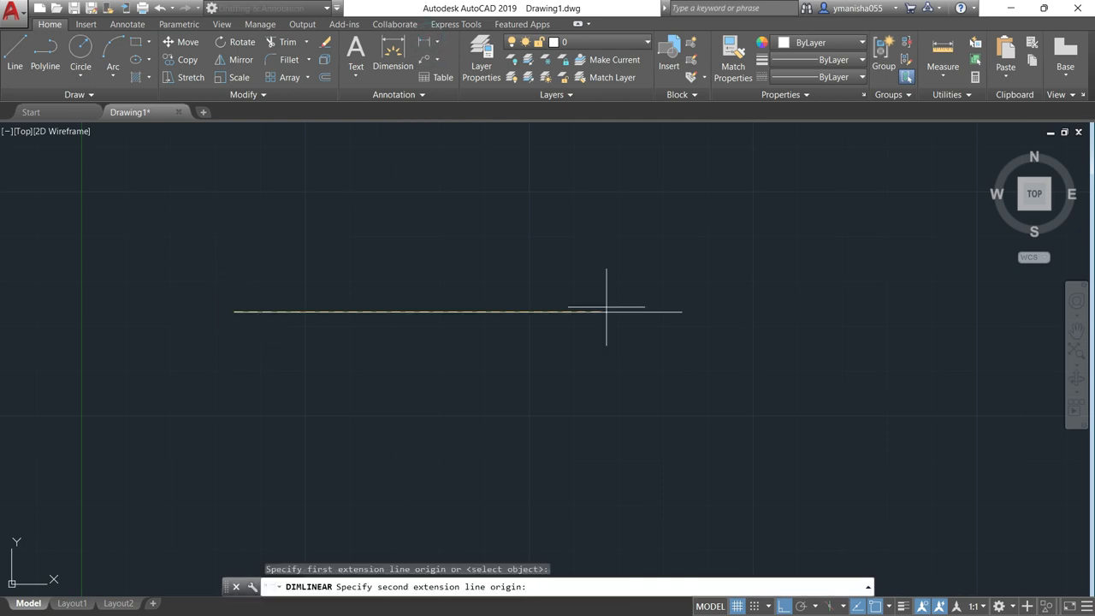
click(681, 312)
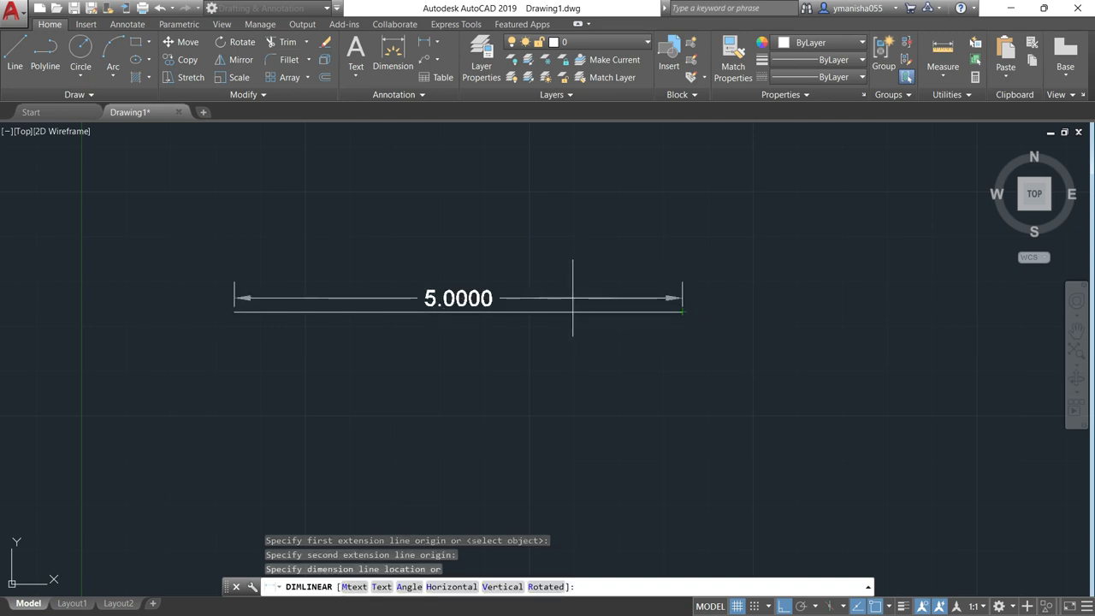
click(478, 270)
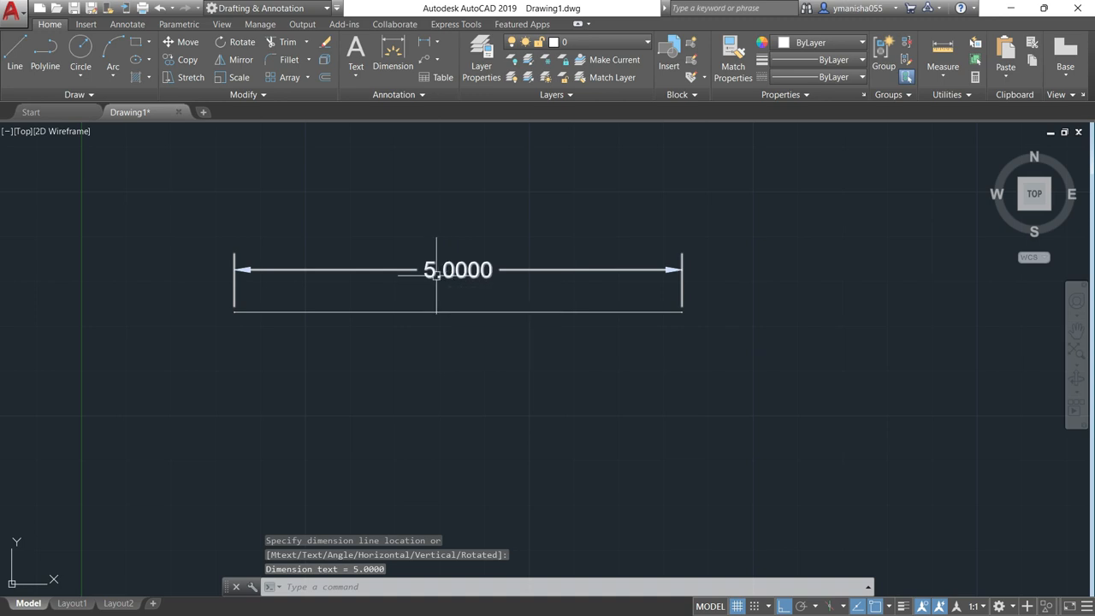
mouse_move(492, 273)
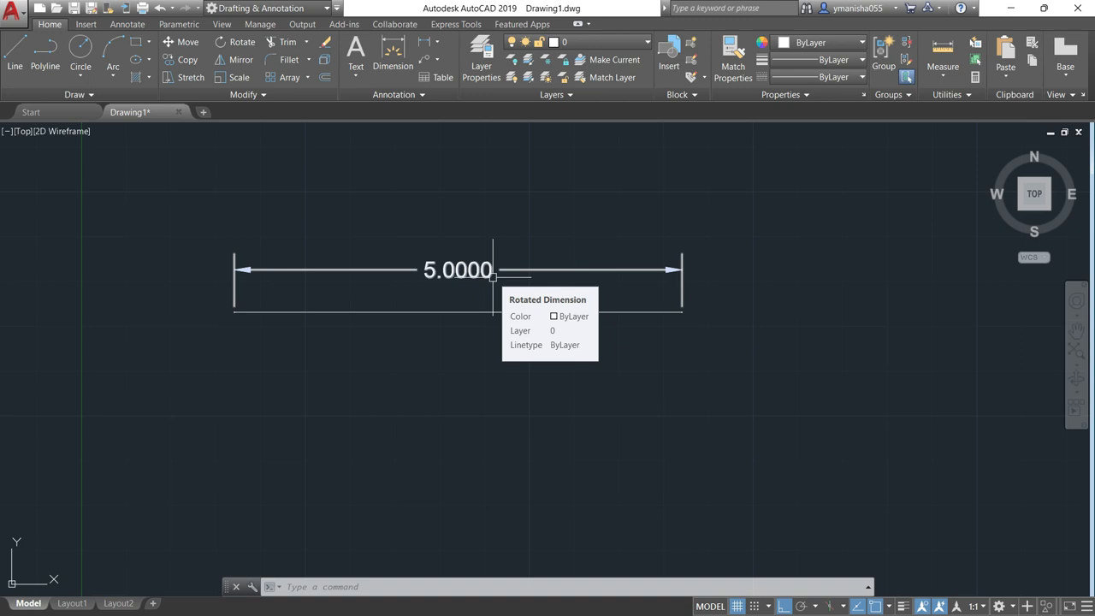
- Modify the Standard dimension style so its linear primary units use precision 0.0
text(d)
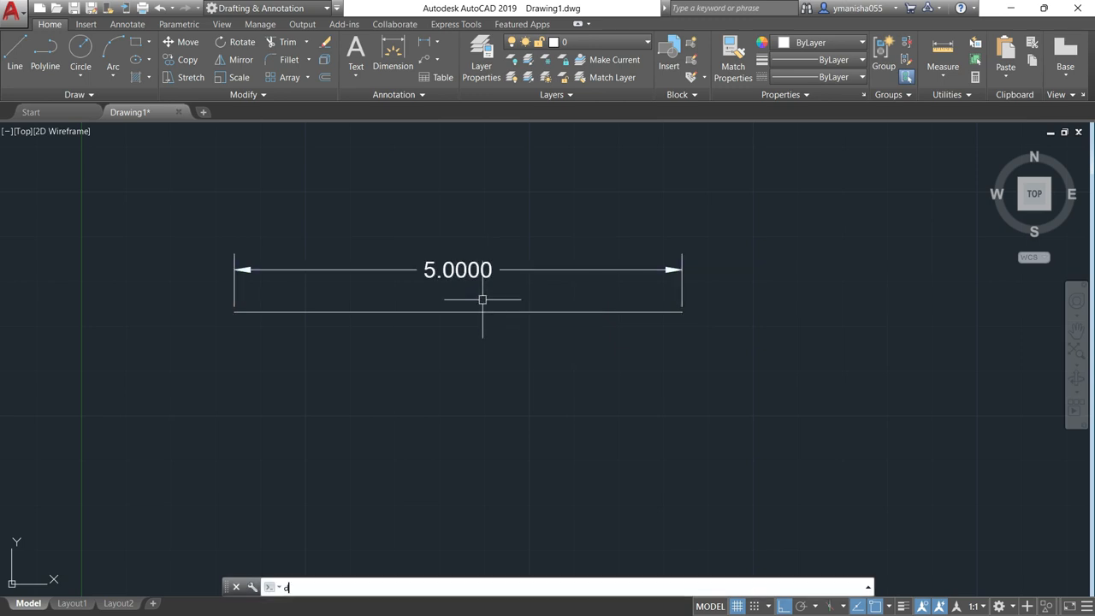
key(space)
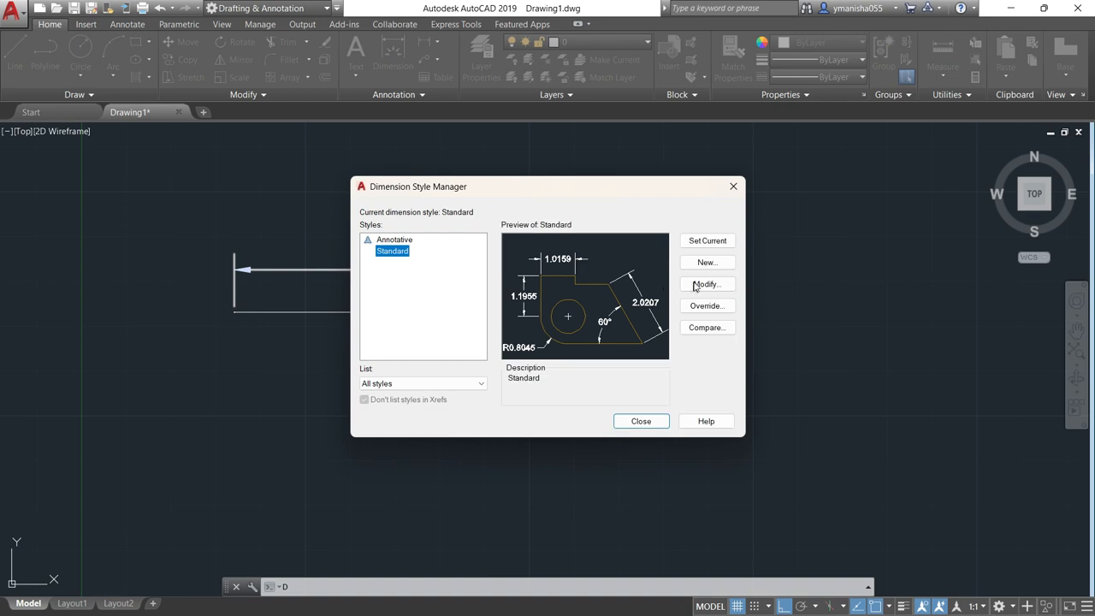
click(697, 285)
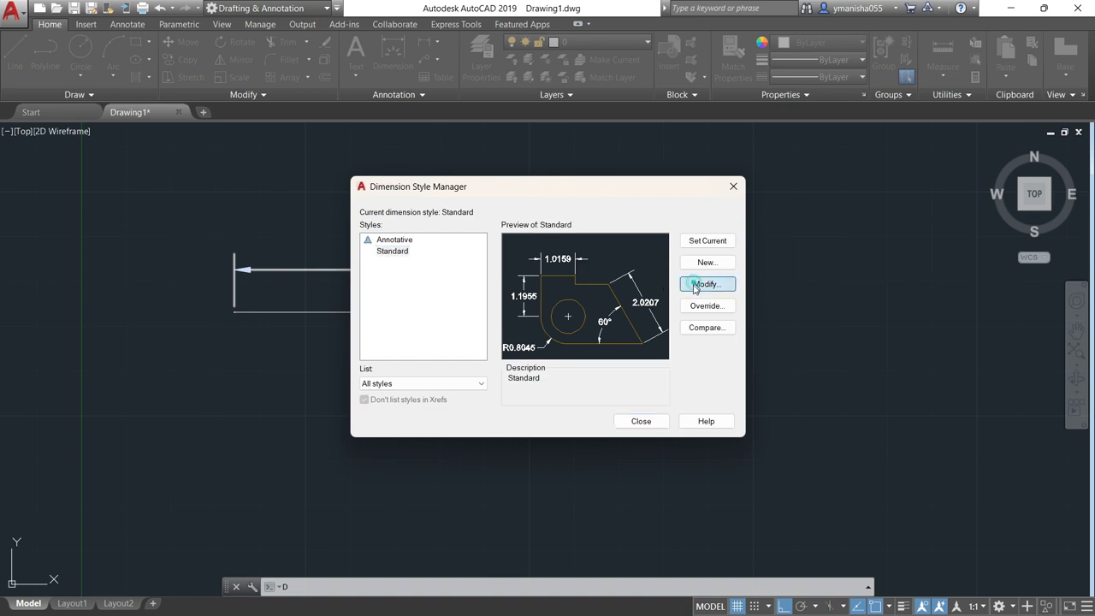
click(525, 143)
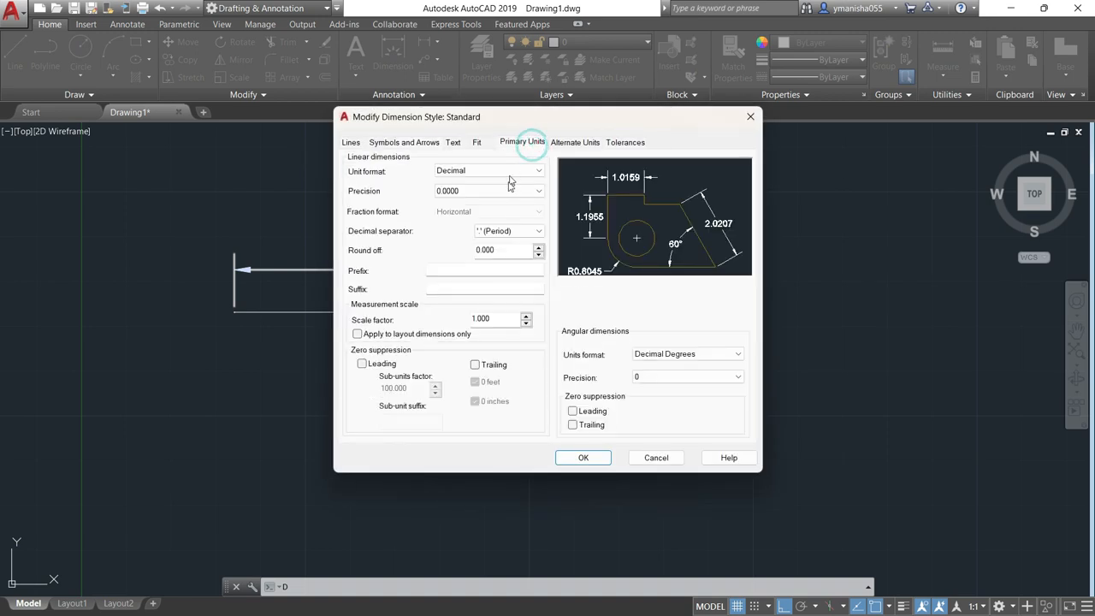
click(510, 189)
click(460, 205)
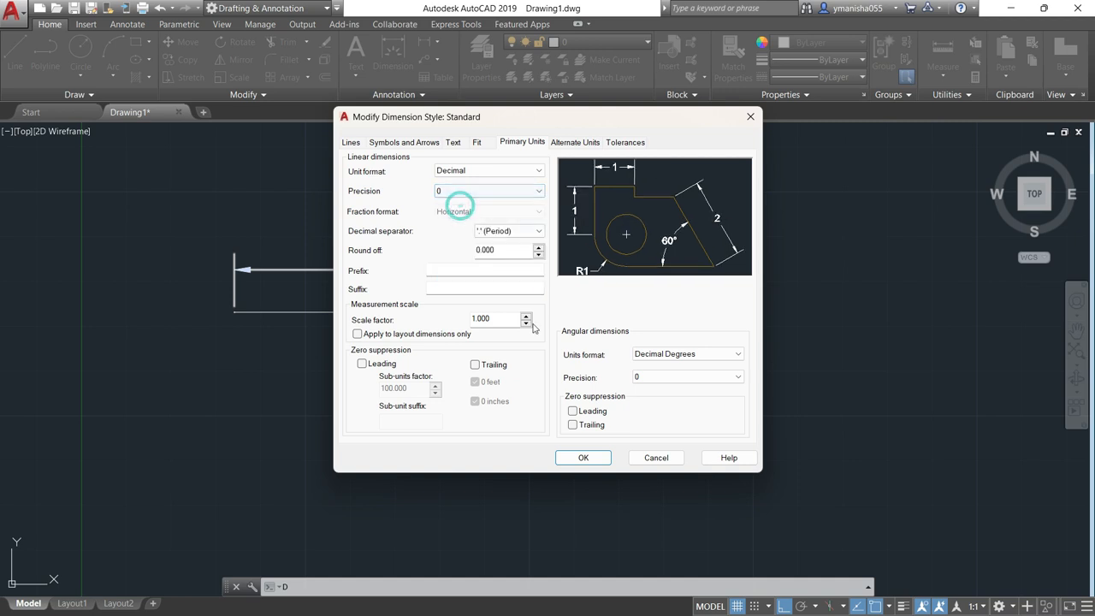
click(507, 191)
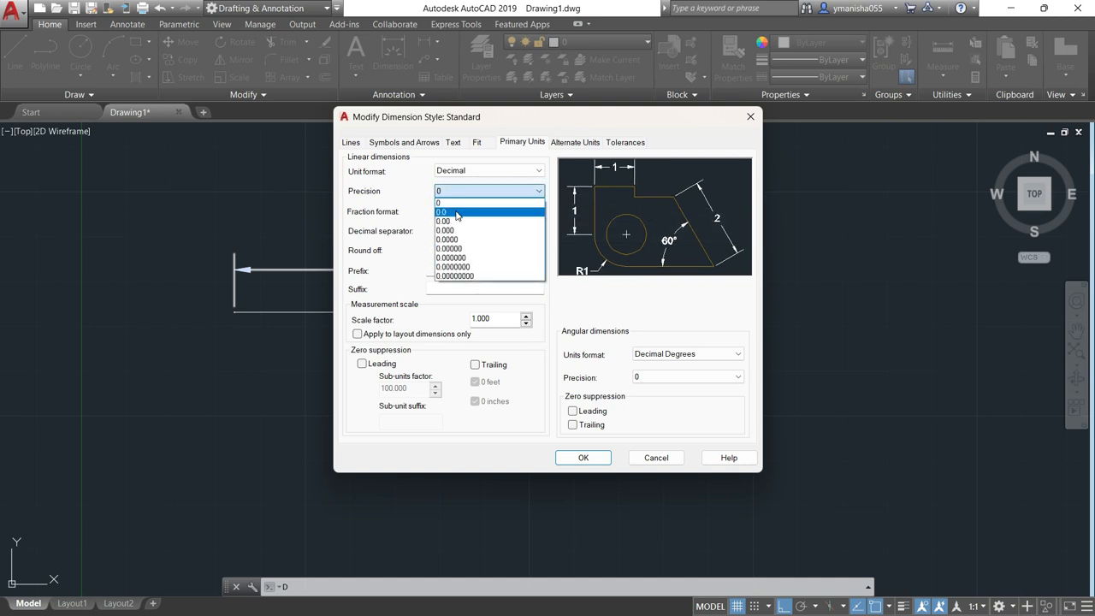
click(456, 213)
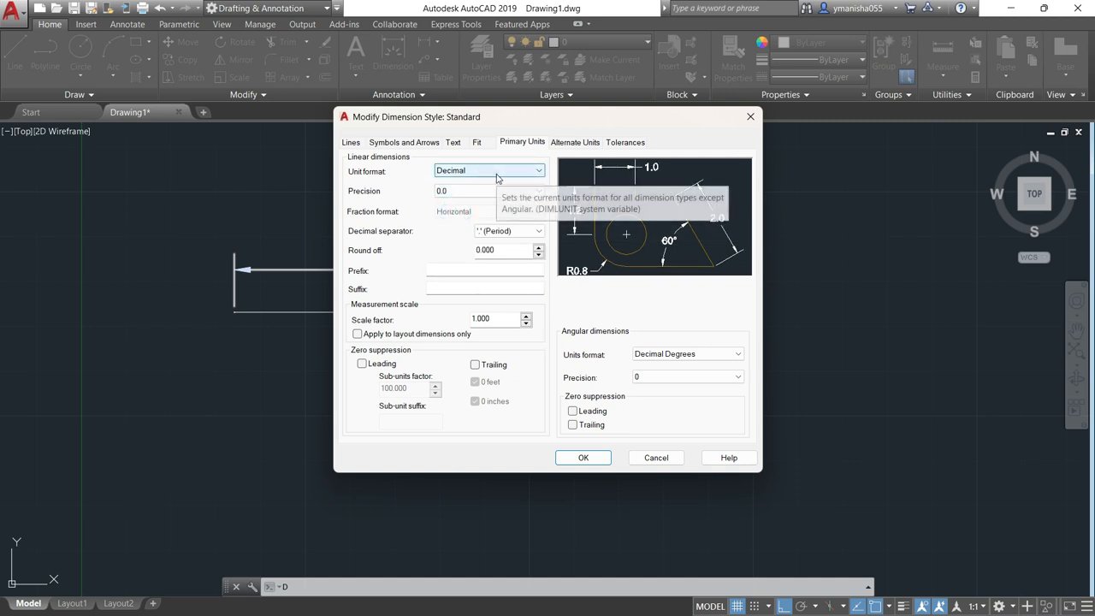
- Keep the linear unit format at Decimal, accept the style changes, and make the Standard dimension style current
click(497, 178)
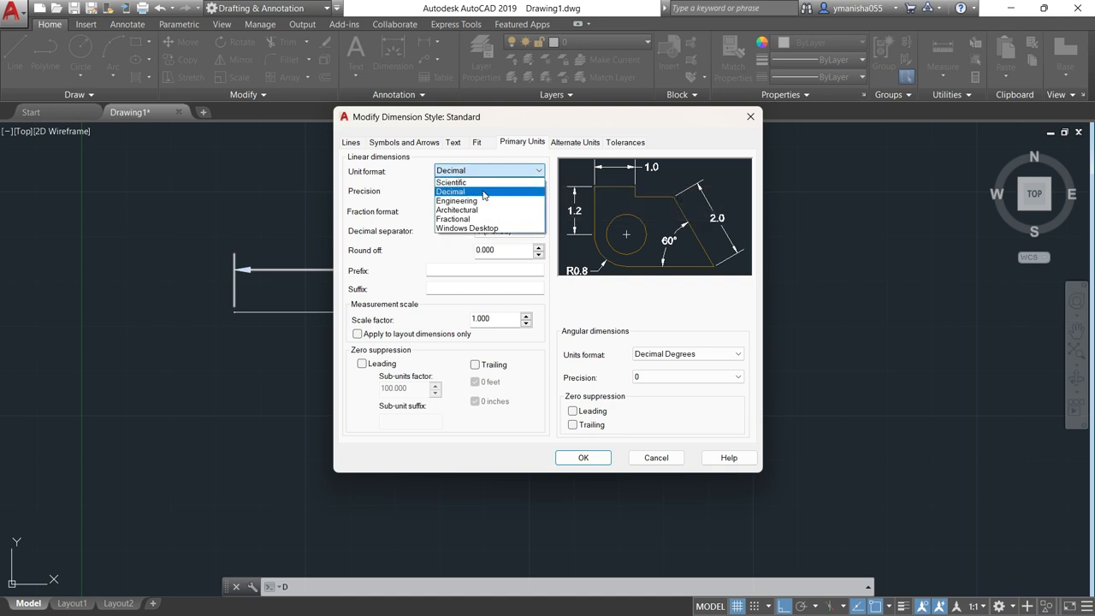
click(484, 192)
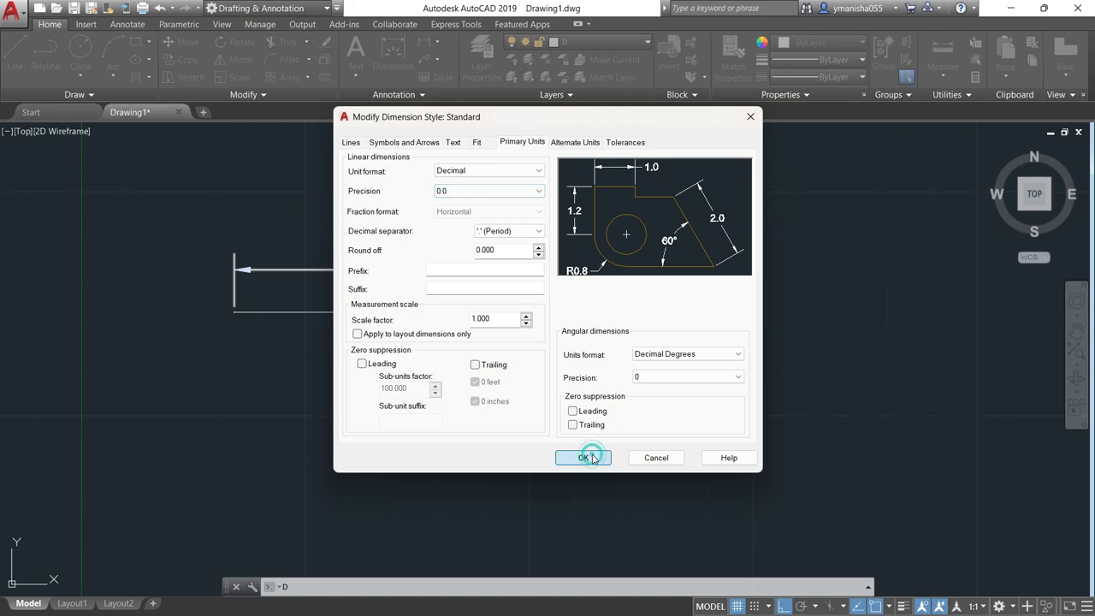
click(588, 457)
click(707, 241)
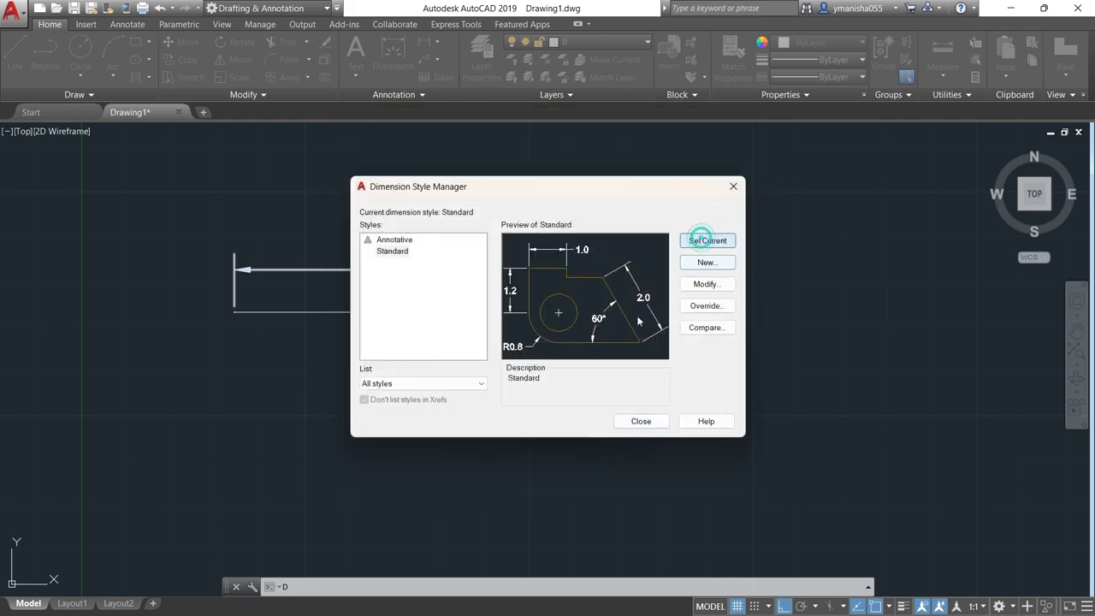
click(637, 422)
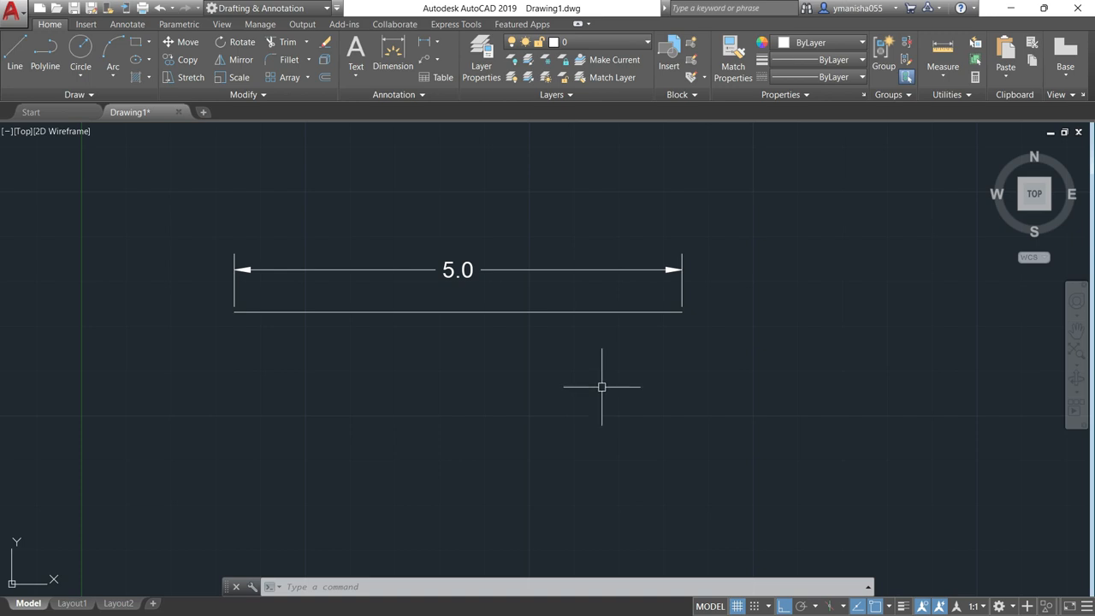
- Set the drawing units' length type to Architectural
text(UN)
key(Return)
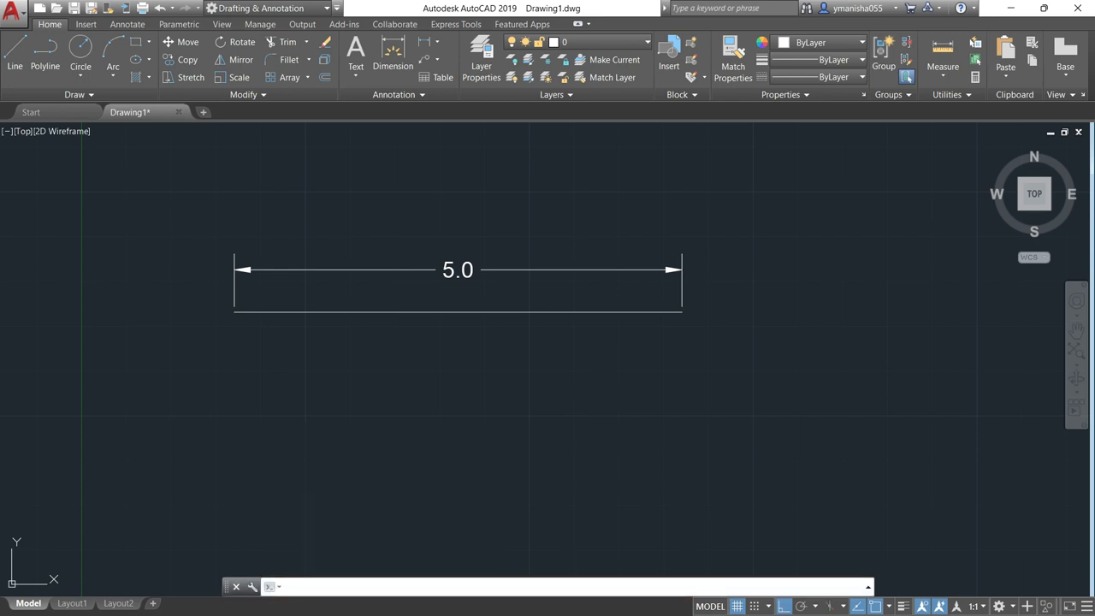
click(518, 200)
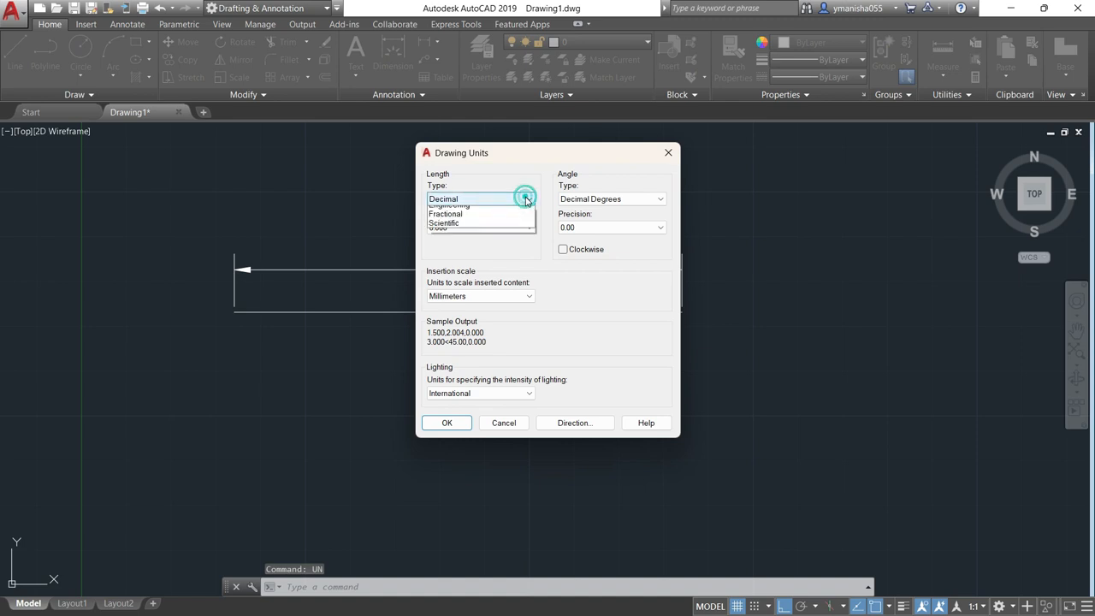
click(471, 211)
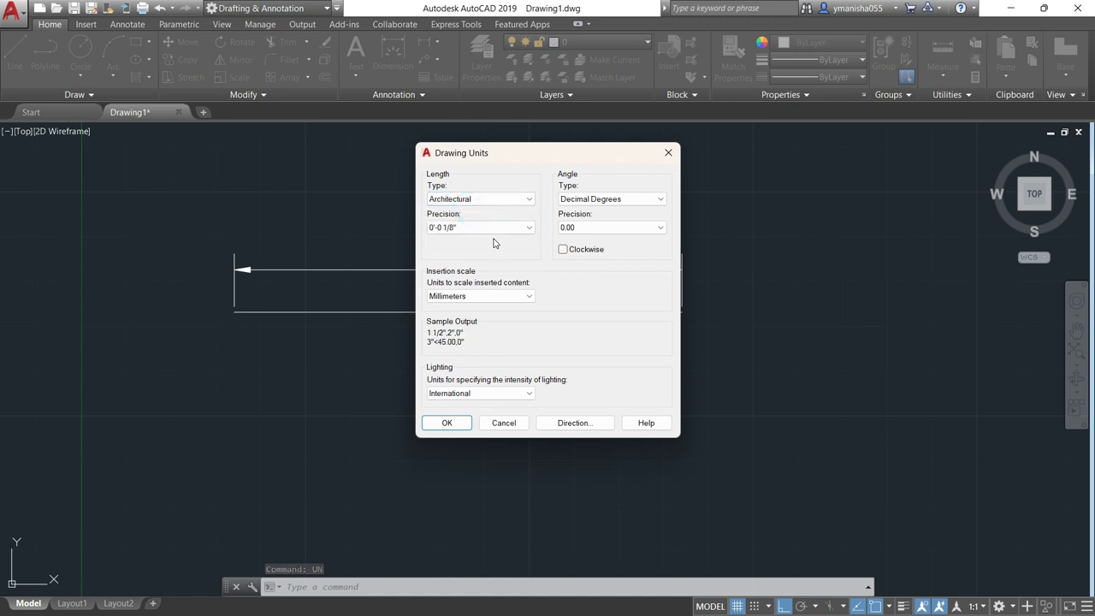
- Switch the length type between Engineering and Architectural to compare their precision options
click(519, 200)
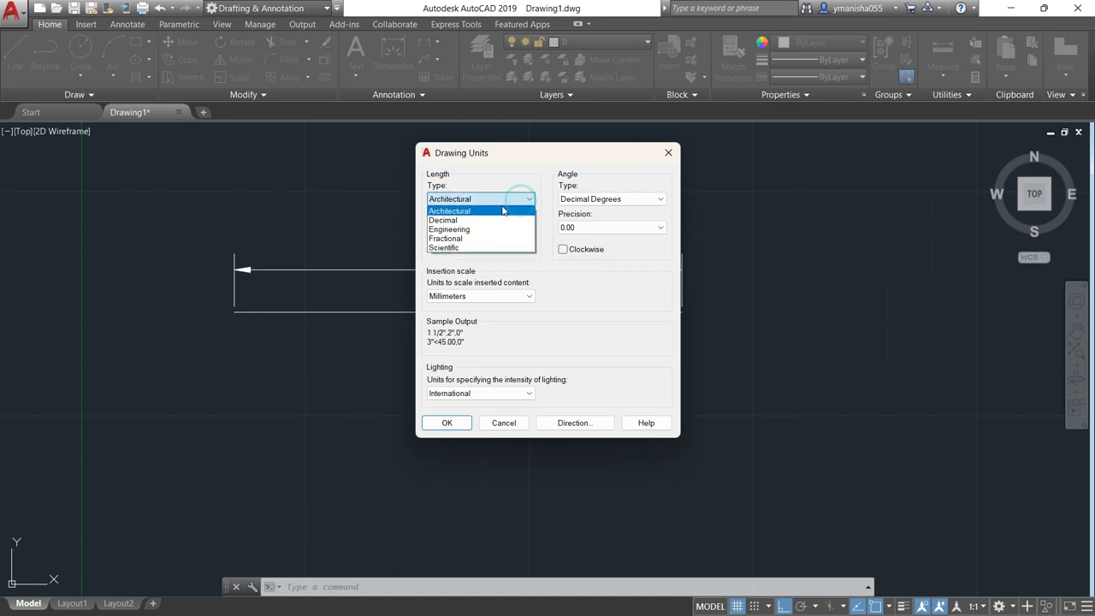
click(460, 230)
click(505, 198)
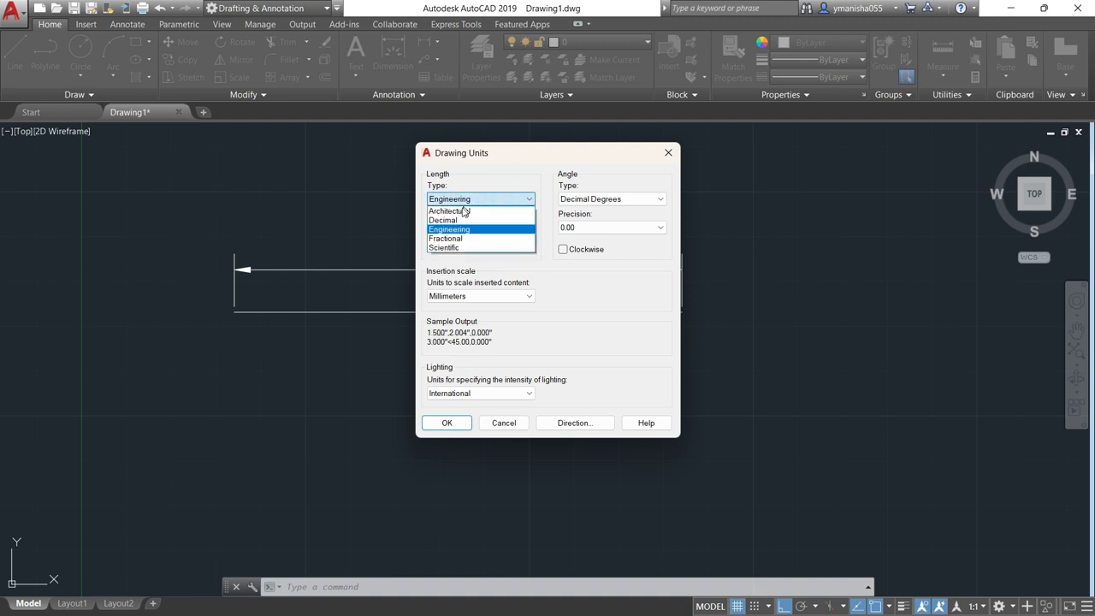
click(463, 211)
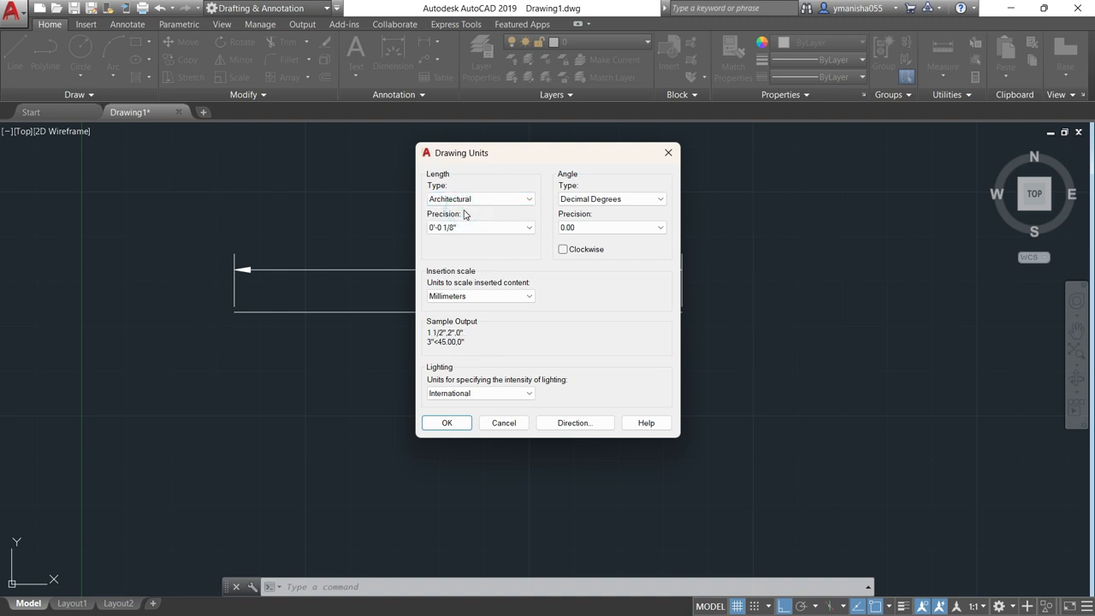
click(465, 227)
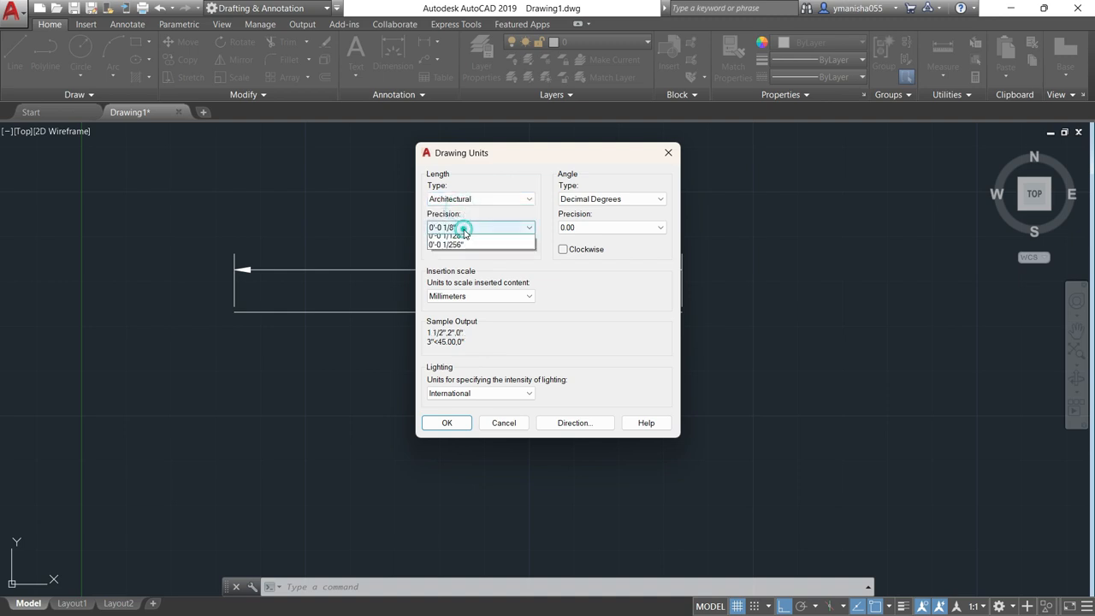
click(509, 201)
click(510, 202)
click(469, 230)
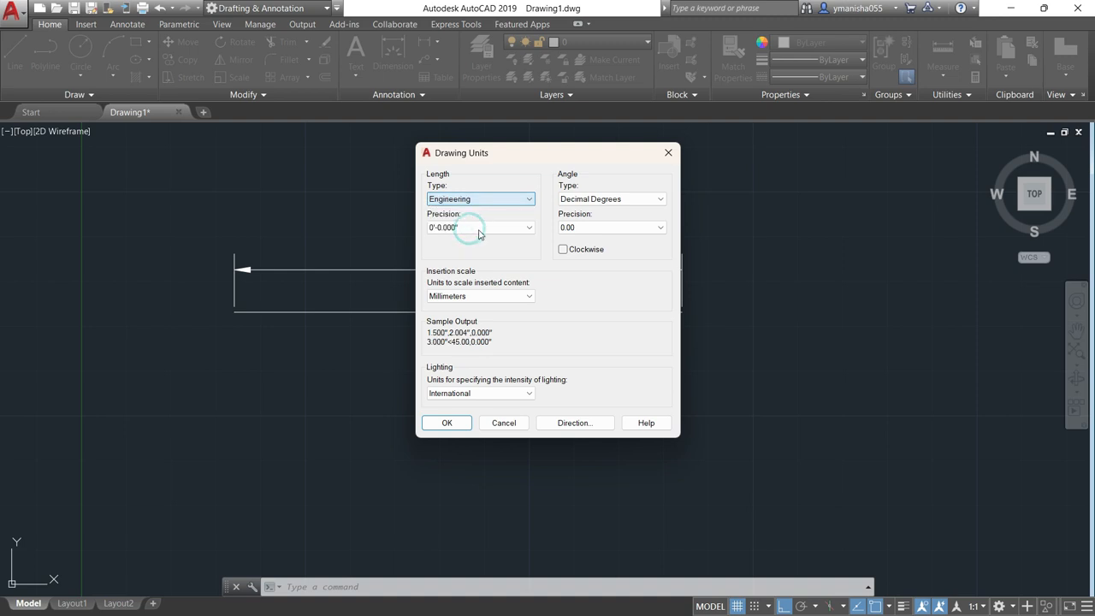
click(481, 228)
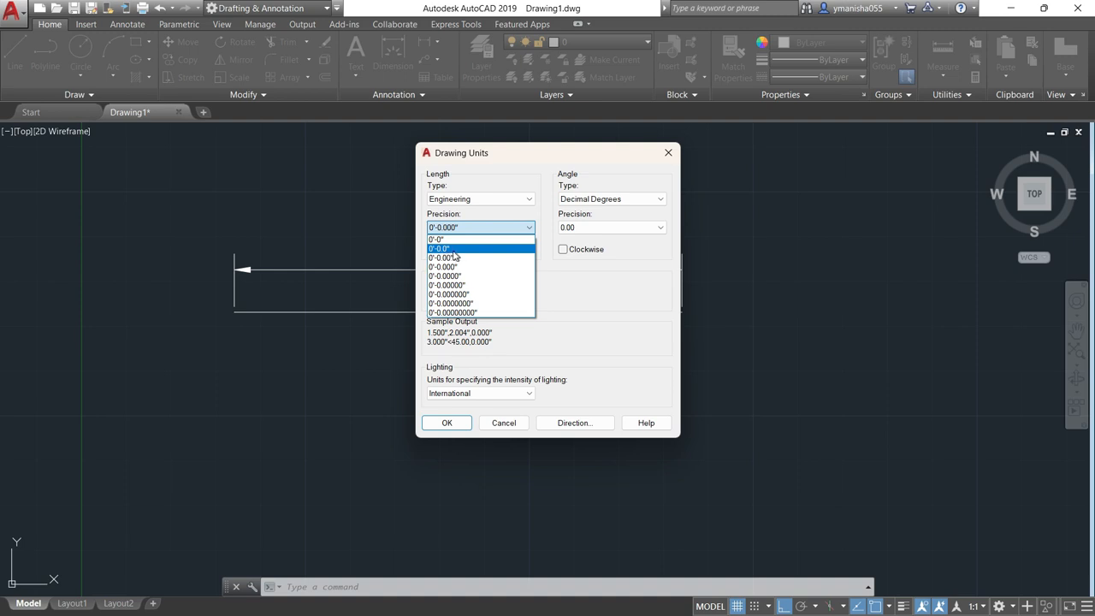
- Set the length type to Architectural with precision 0'-0 1/2" and the insertion scale to Inches
click(513, 199)
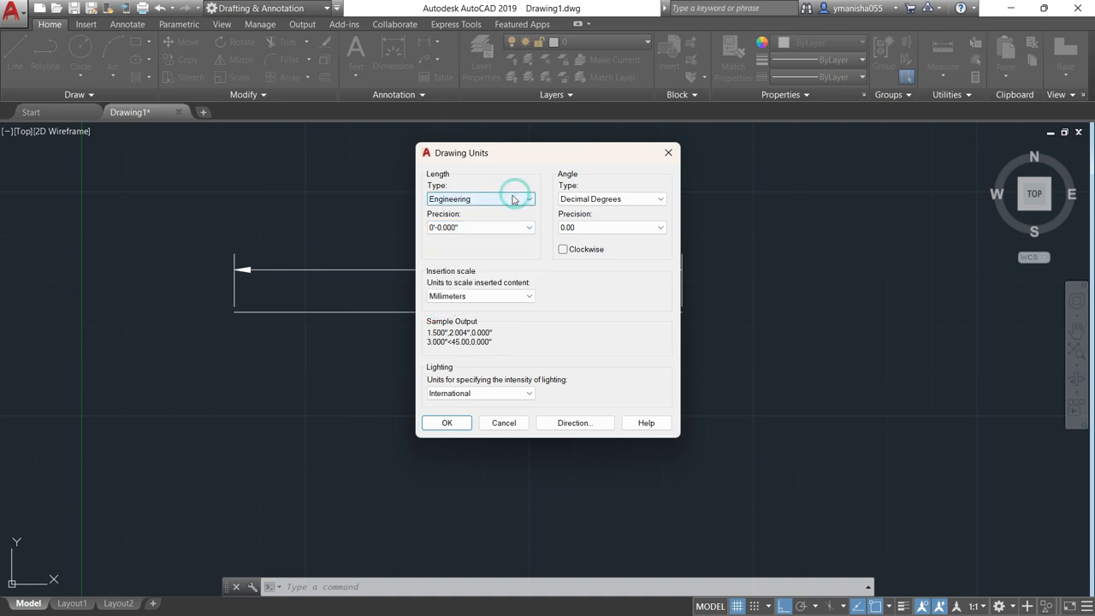
click(513, 198)
click(455, 211)
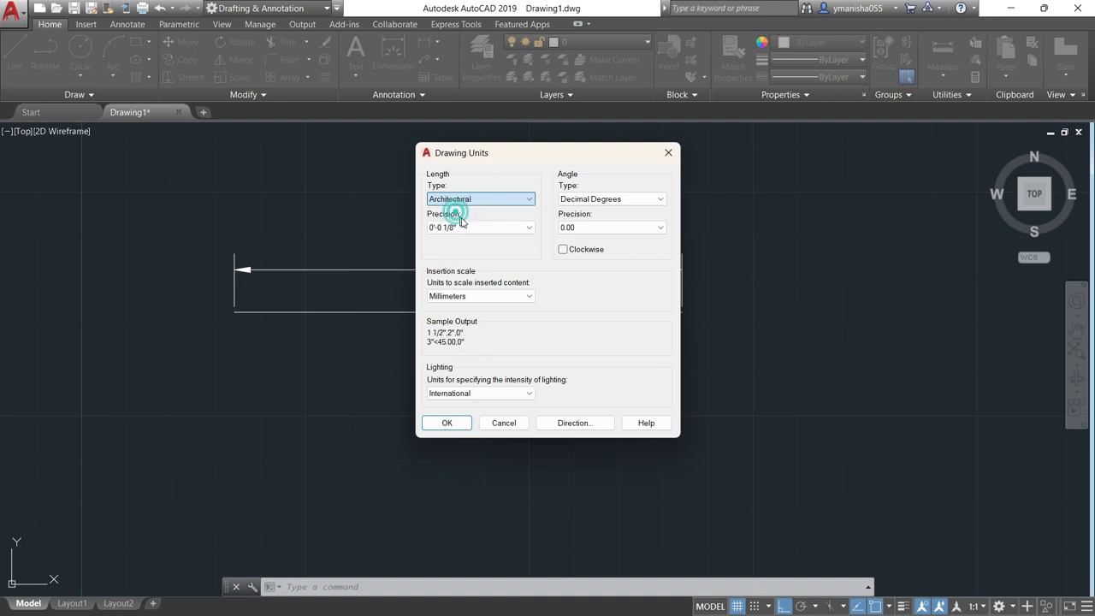
click(476, 228)
click(462, 248)
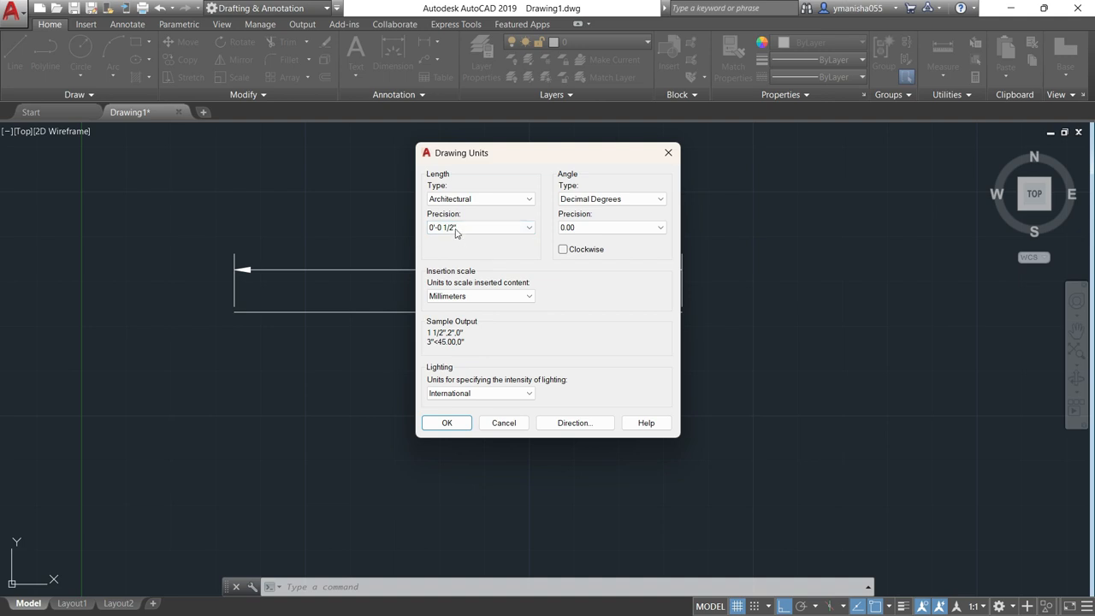
click(511, 297)
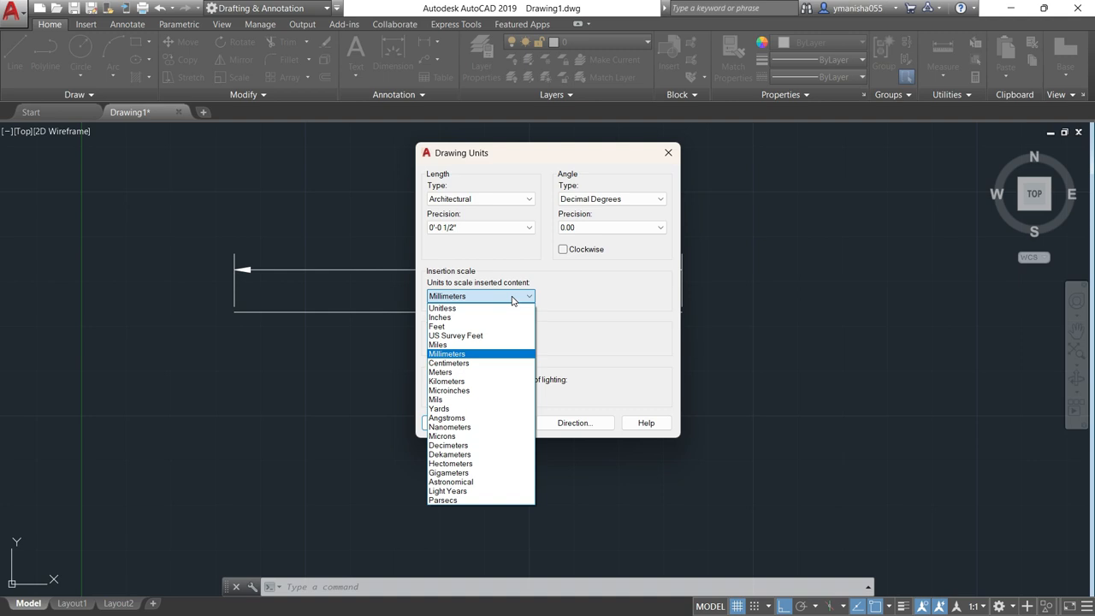
click(456, 318)
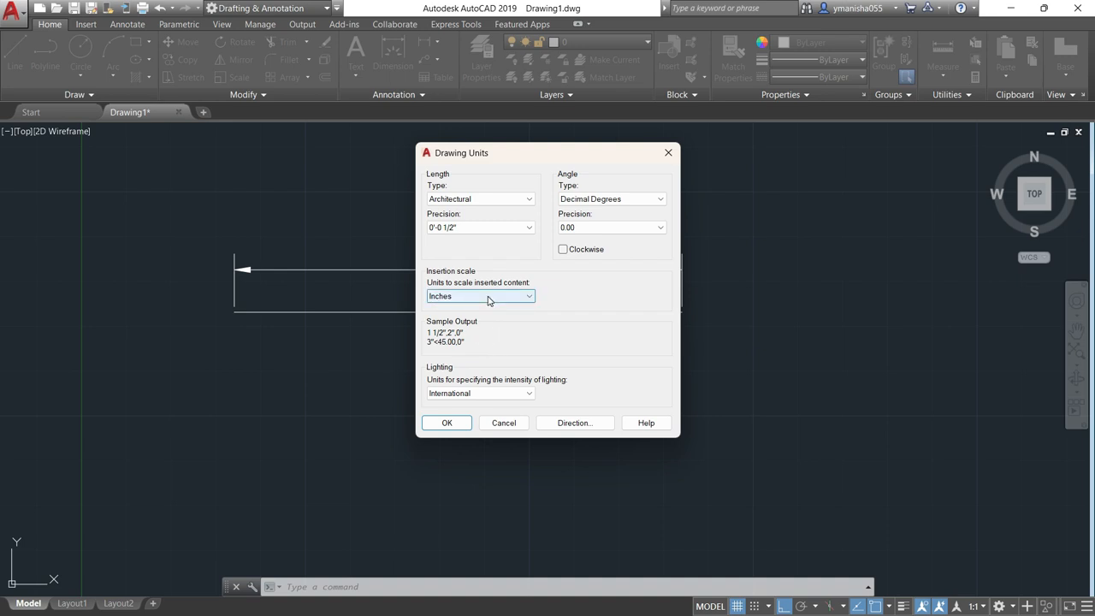
- Keep the angle type at Decimal Degrees and accept the drawing units
click(653, 201)
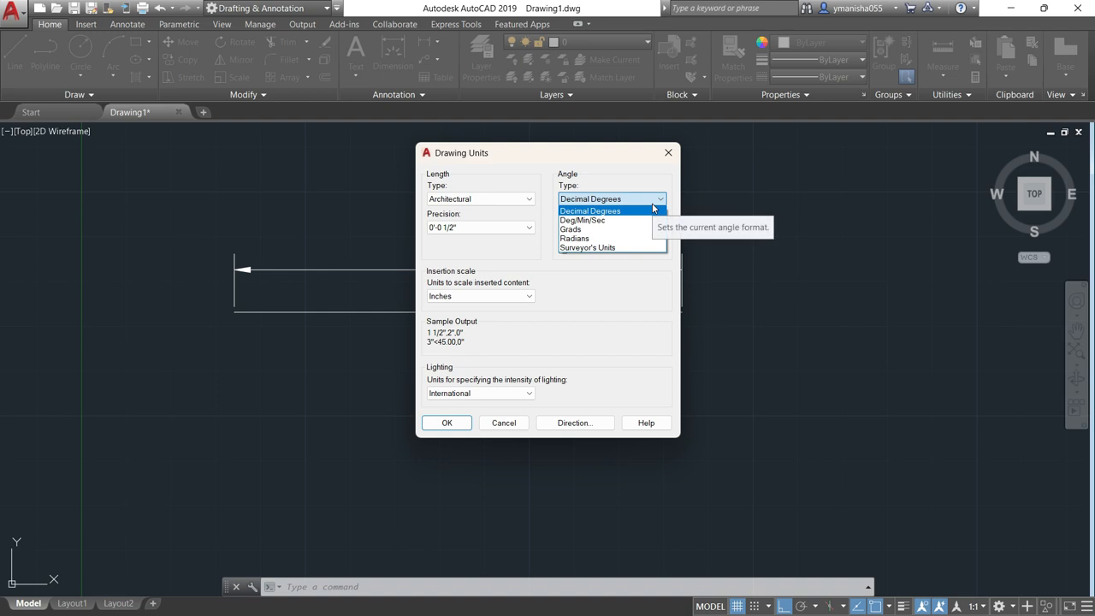
click(653, 209)
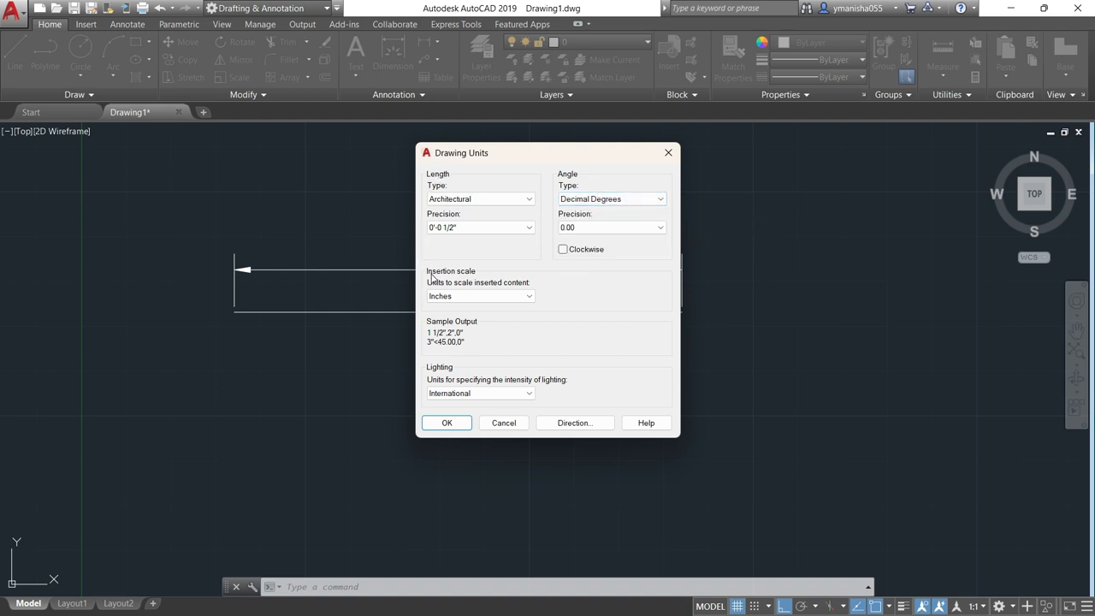
click(437, 421)
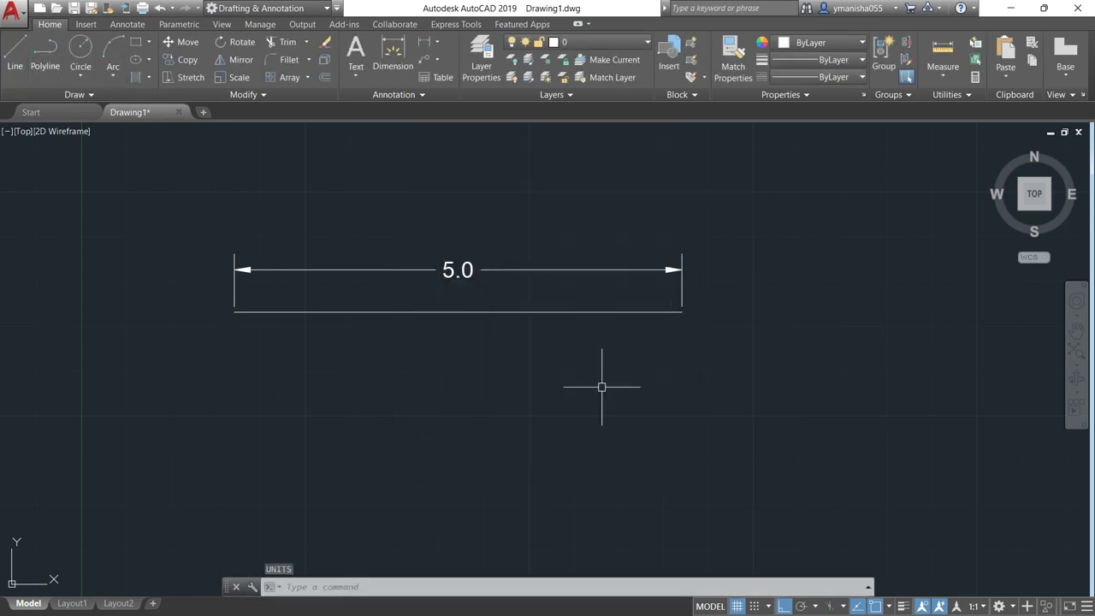
click(239, 407)
click(285, 426)
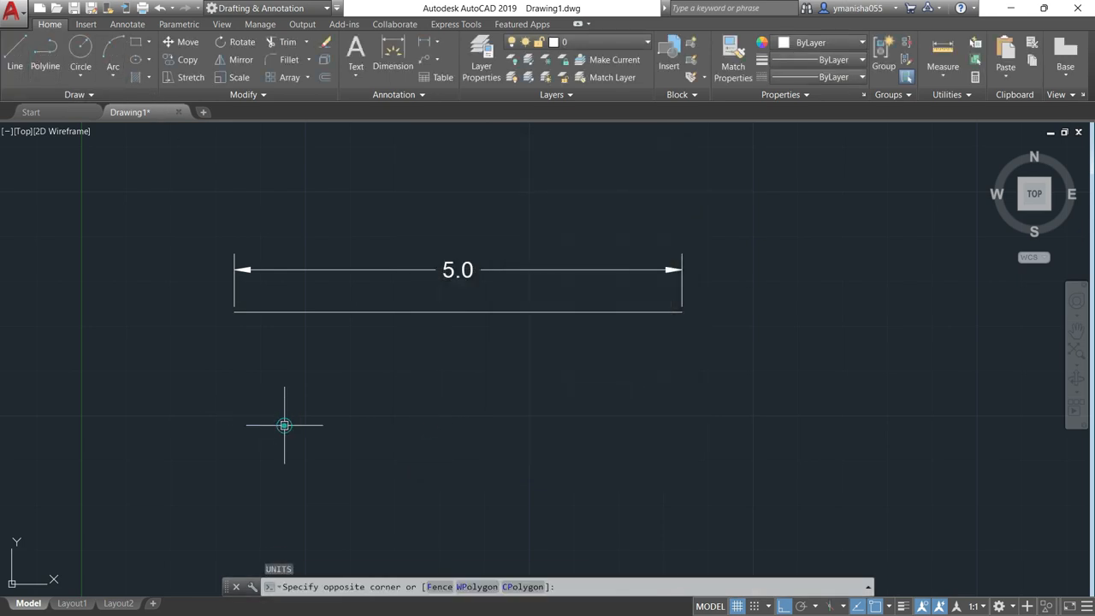
key(Escape)
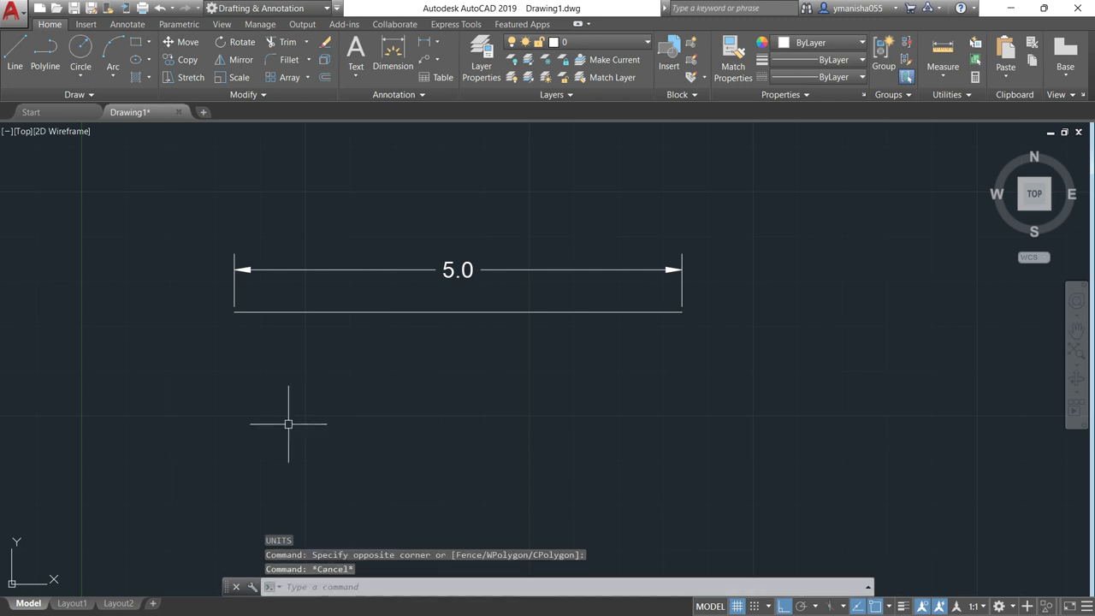
- Draw a horizontal line 5 units long below the dimensioned line
text(l)
key(Return)
click(256, 407)
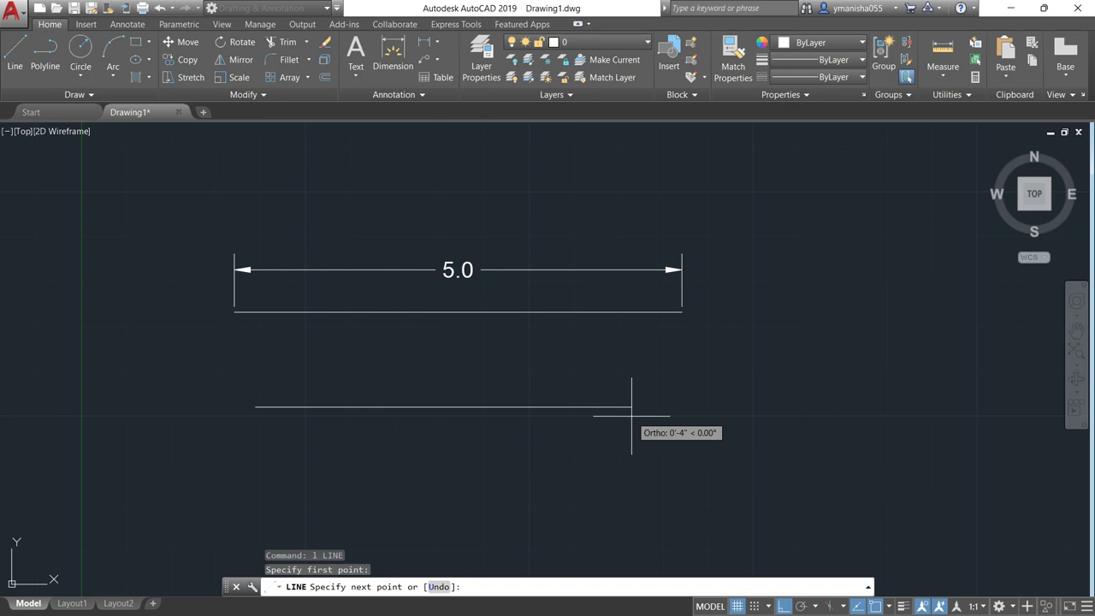
text(5)
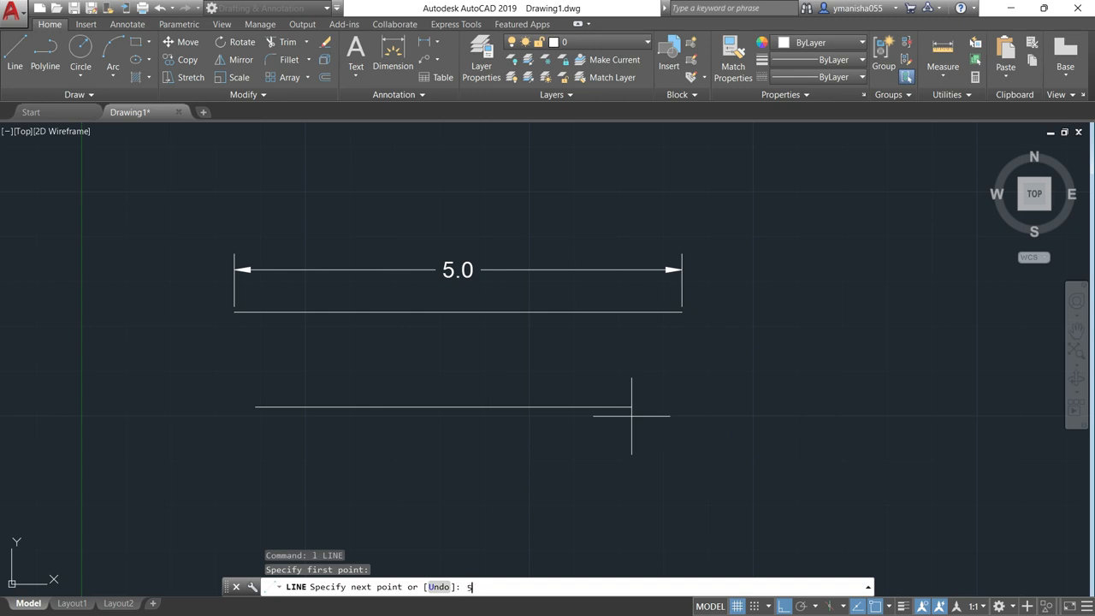
key(Return)
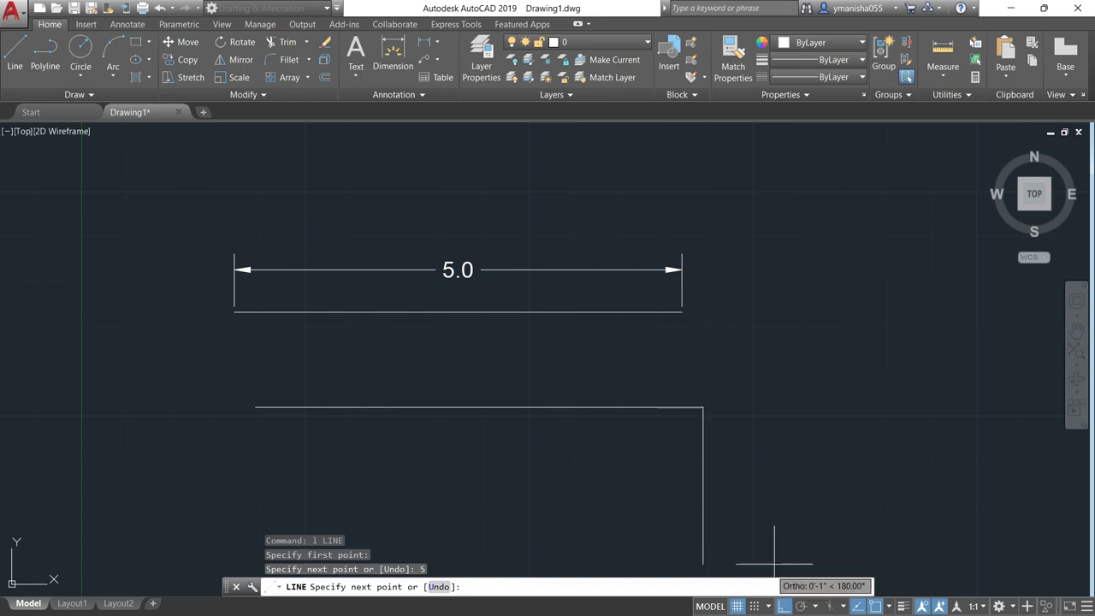
key(Escape)
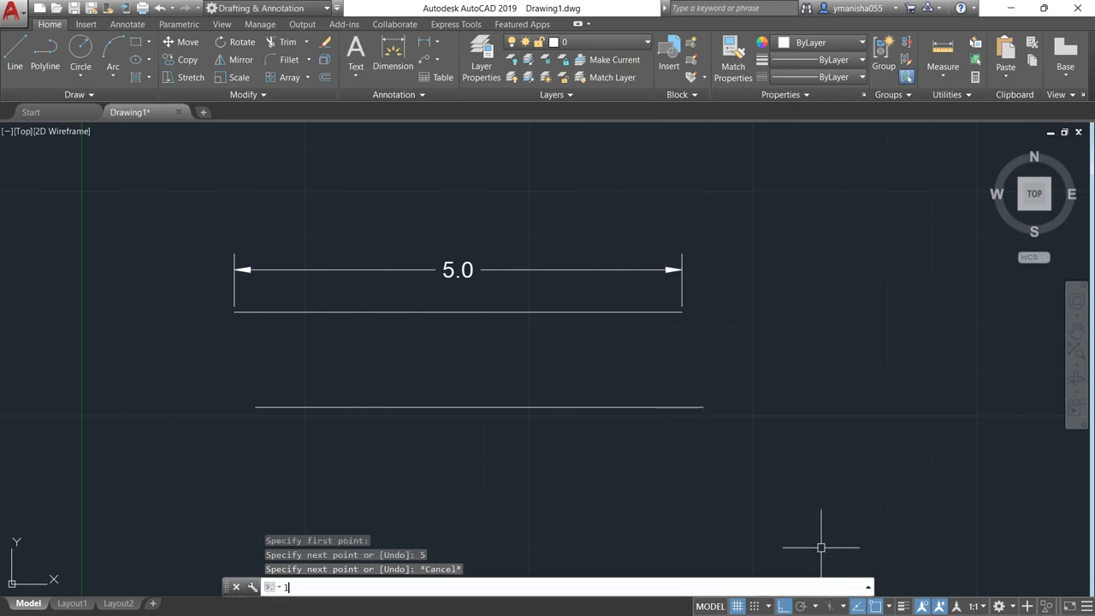
- Draw a horizontal line 5' long below the two 5-inch lines
text(L)
key(Return)
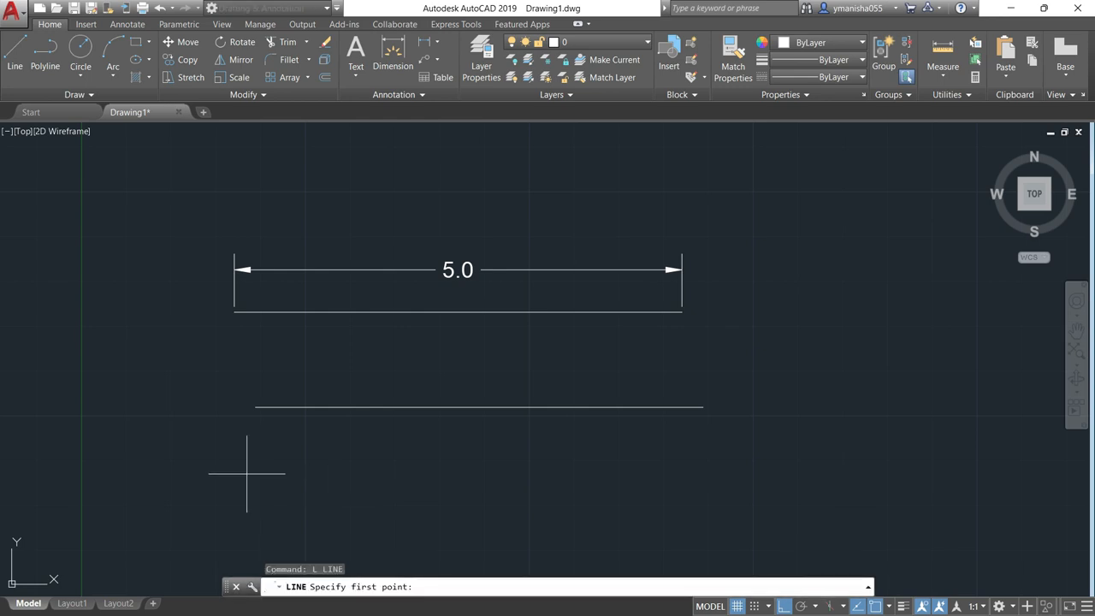
click(253, 486)
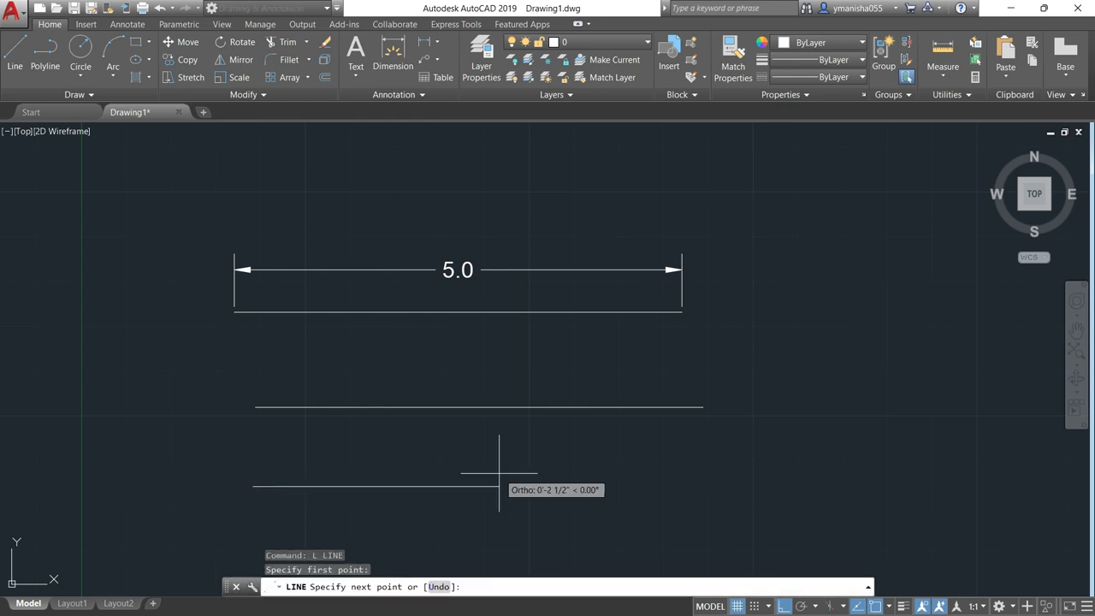
text(5)
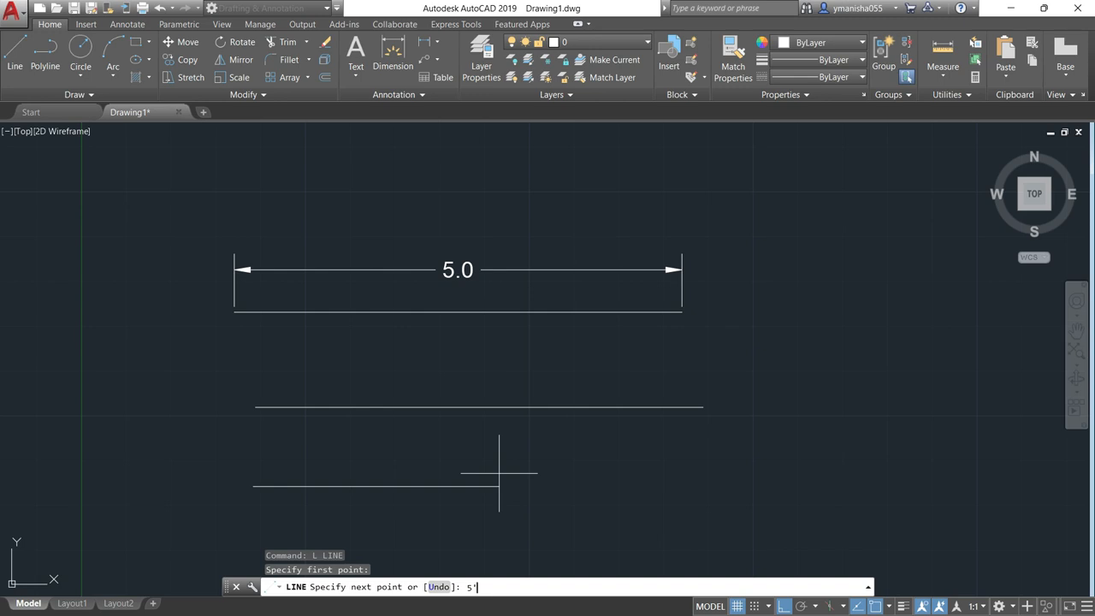
key(Return)
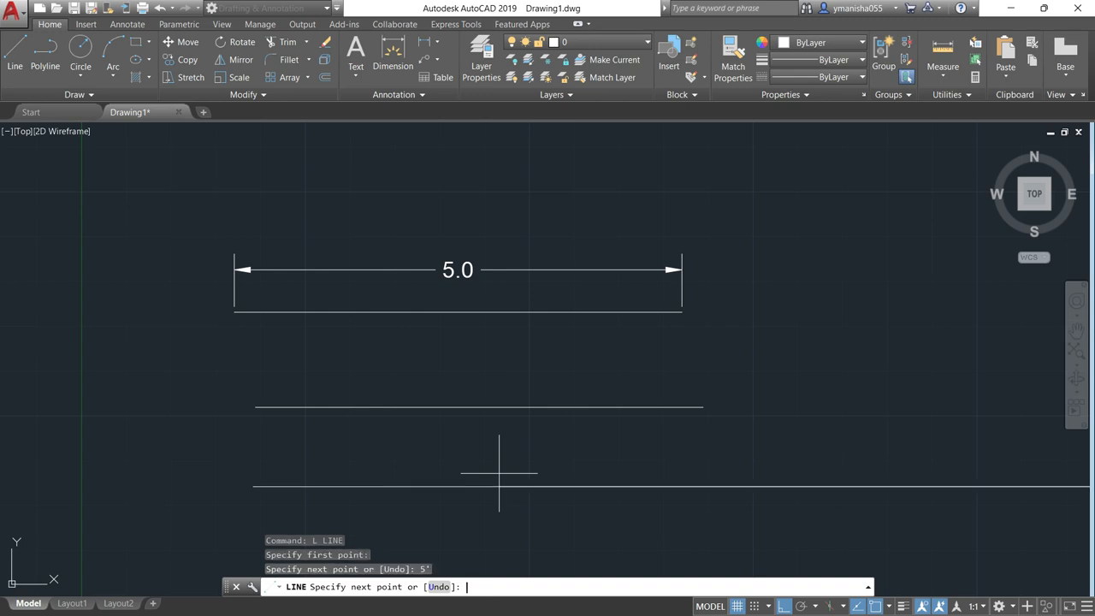
scroll(499, 472, down, 5)
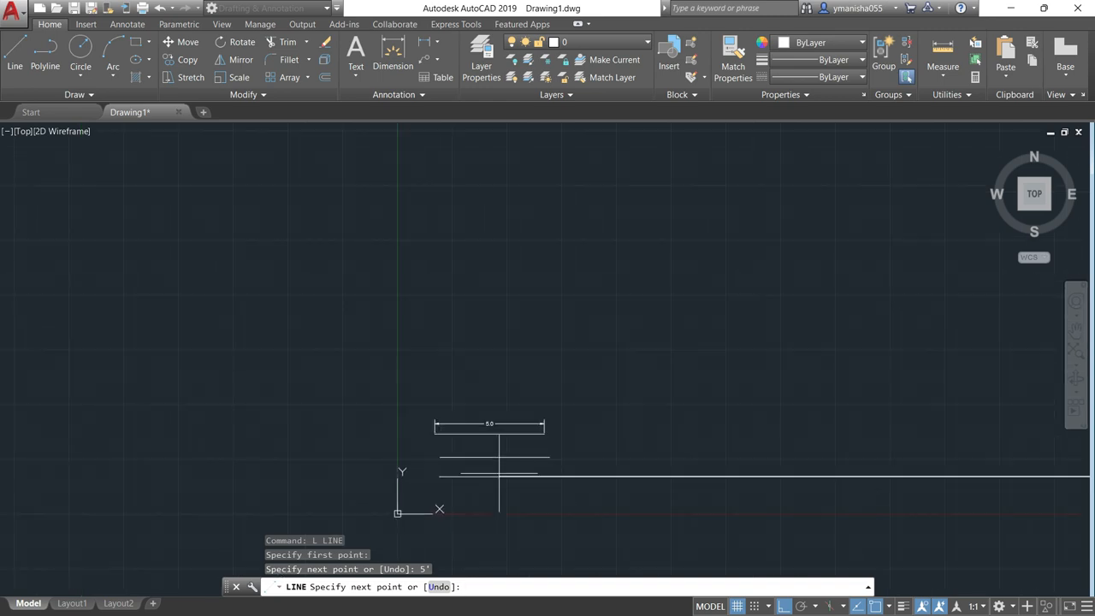
key(Escape)
scroll(694, 492, down, 5)
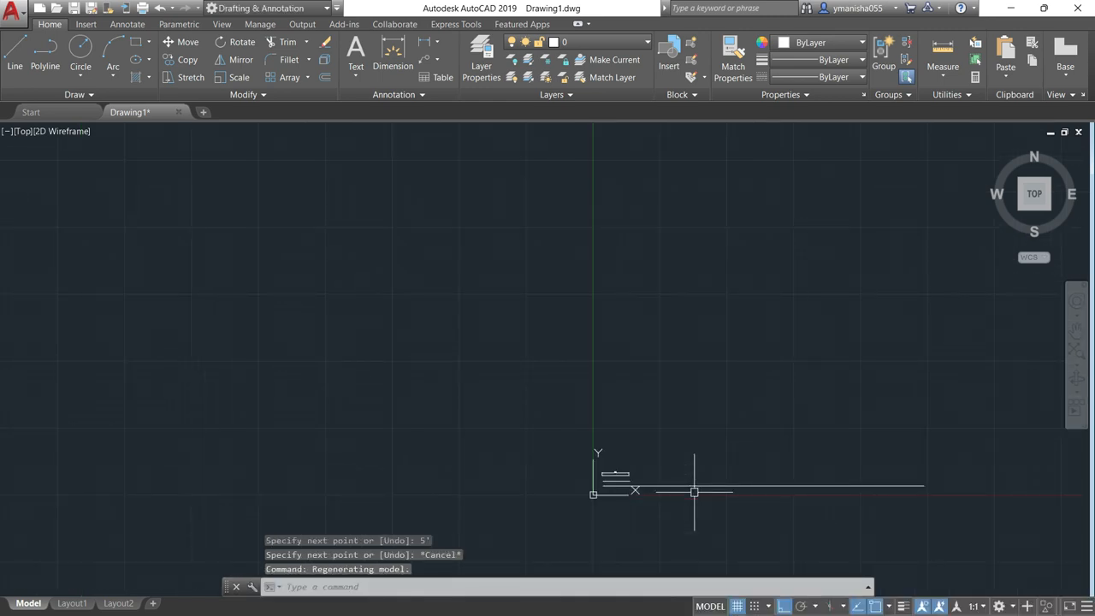
middle_drag(693, 492, 603, 483)
scroll(625, 497, up, 4)
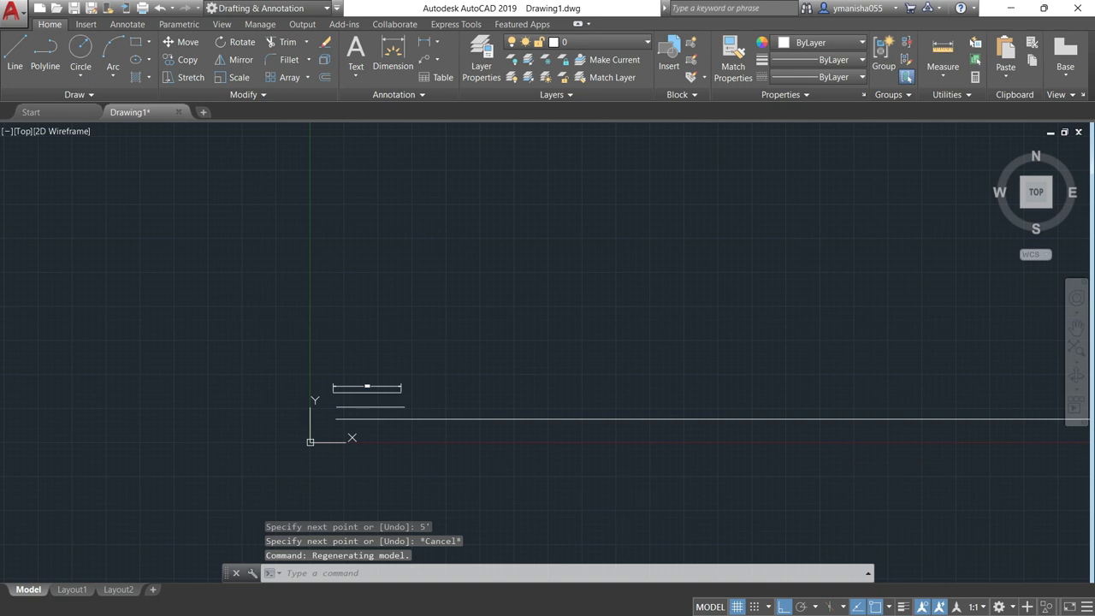
middle_drag(728, 487, 583, 469)
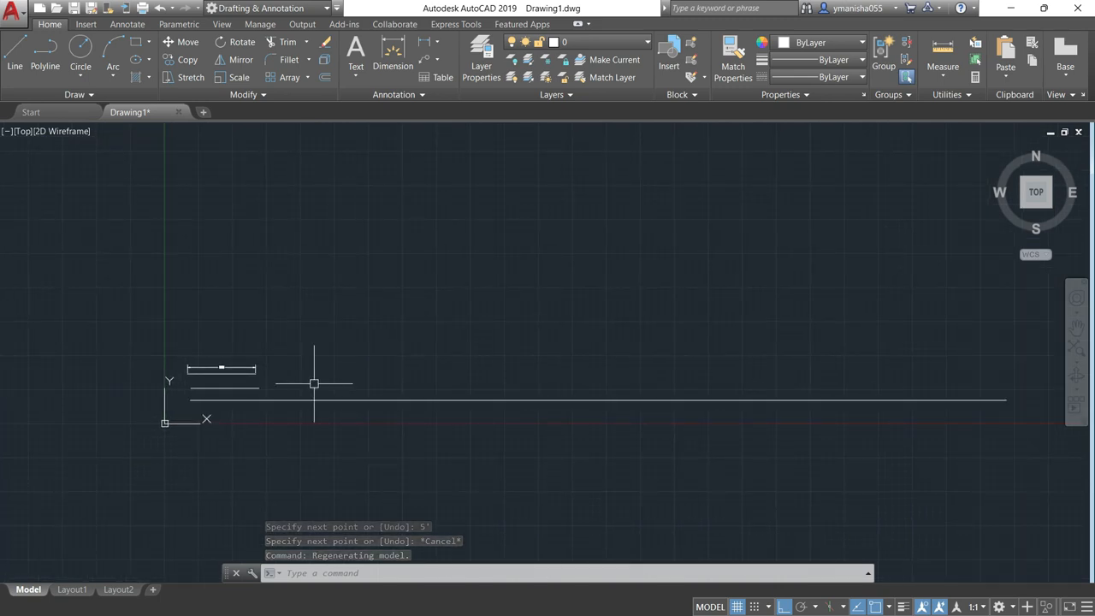
click(425, 42)
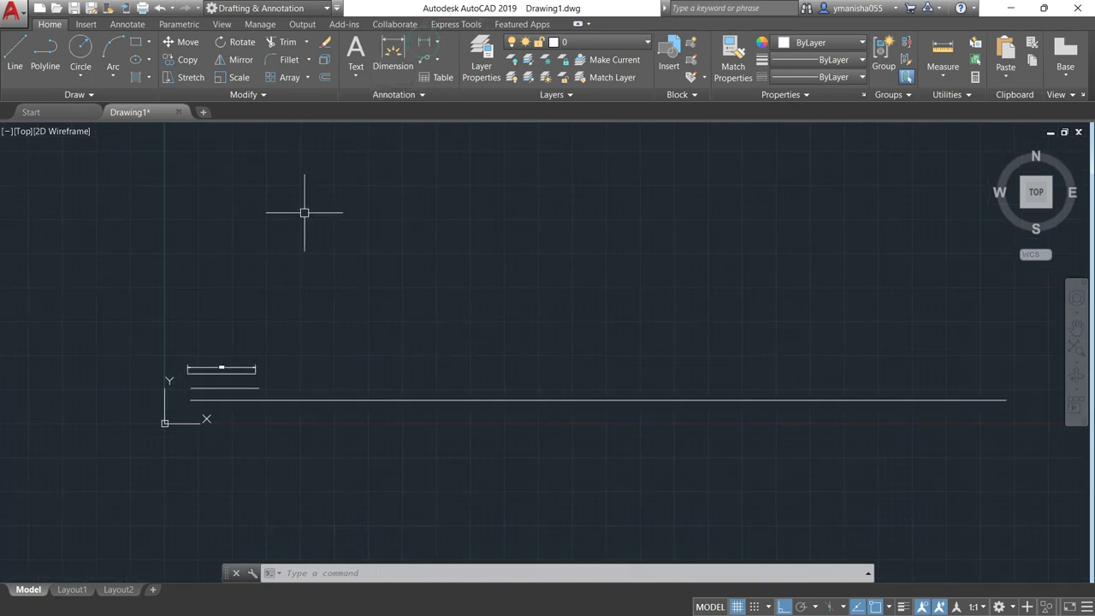
middle_drag(200, 374, 327, 365)
scroll(327, 365, up, 4)
scroll(324, 368, up, 4)
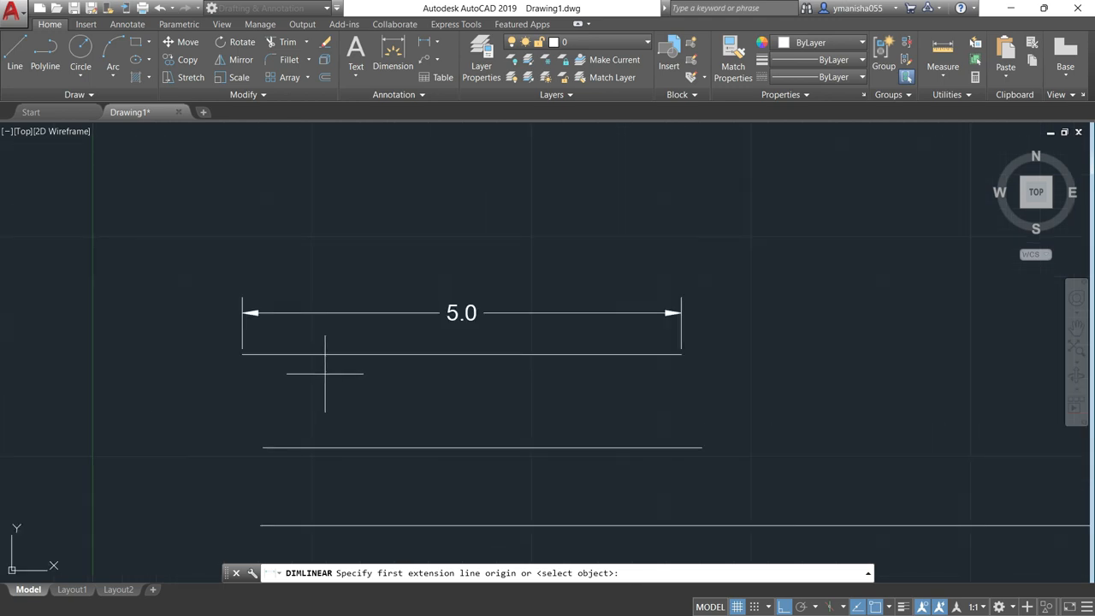
click(264, 446)
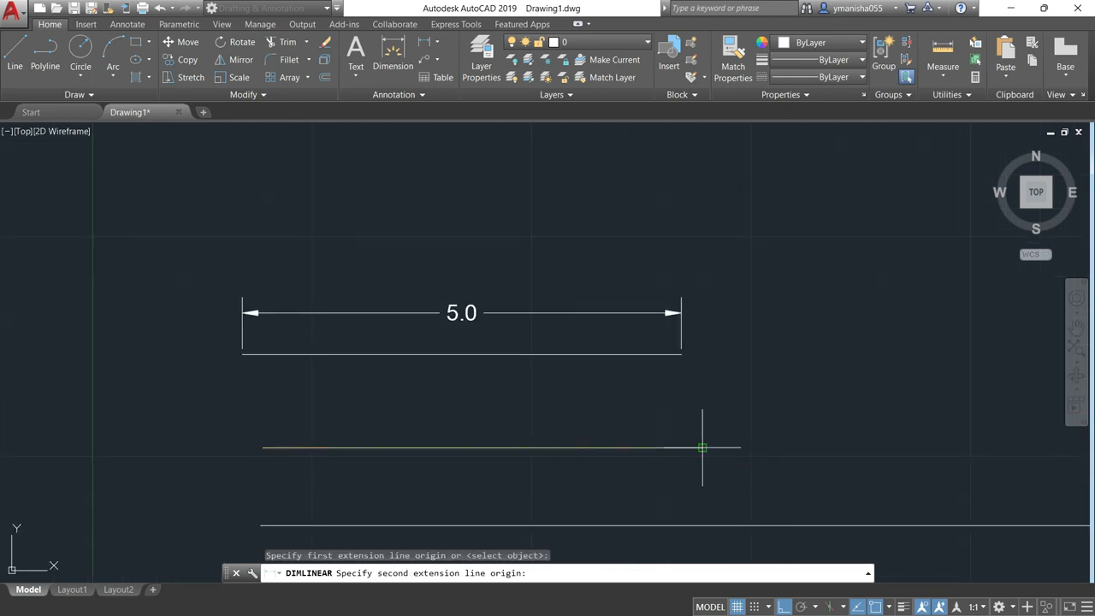
click(702, 446)
key(Escape)
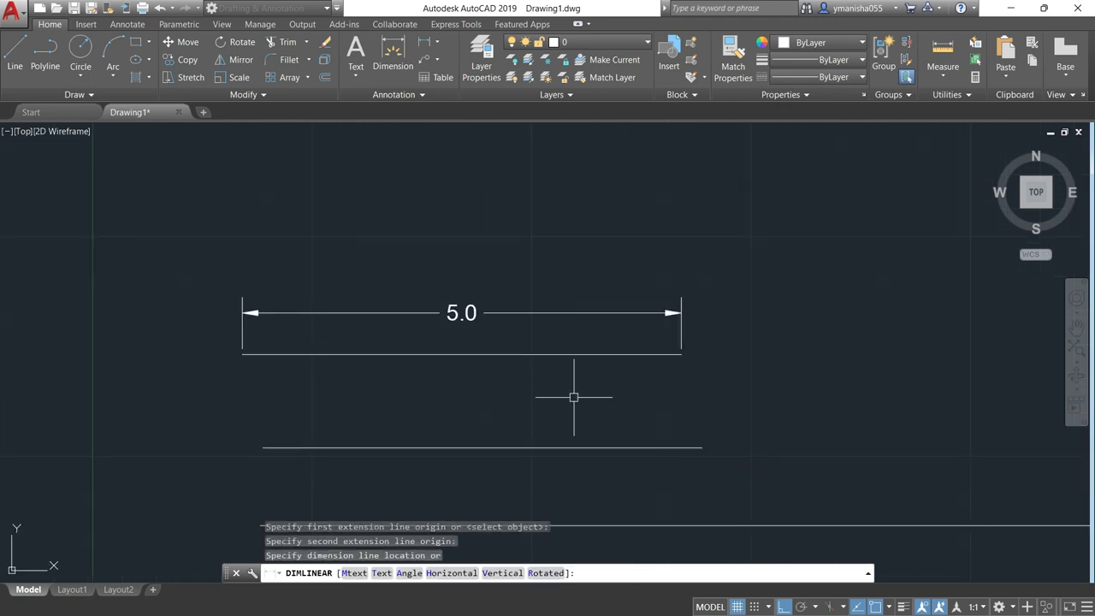
- Set the Standard dimension style's primary unit format to Architectural and close the style manager
text(D)
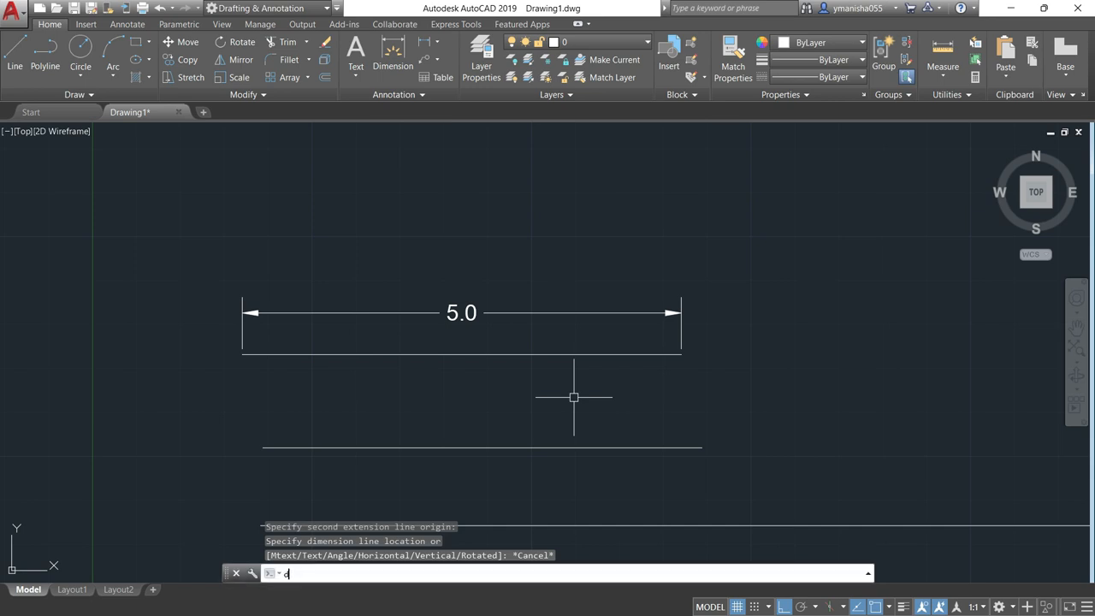
key(Return)
click(726, 289)
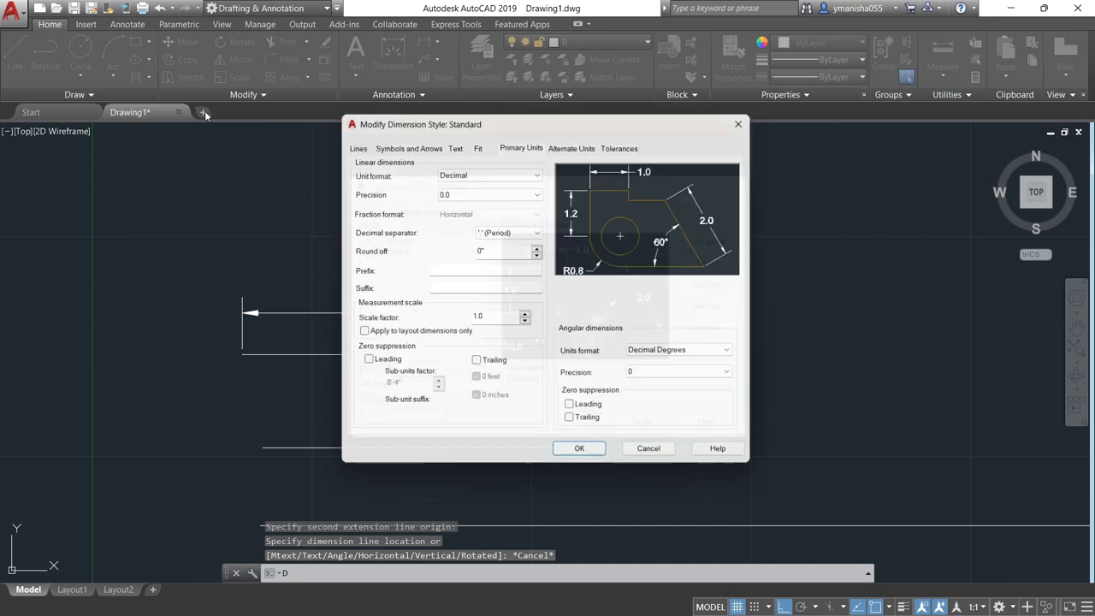
click(521, 171)
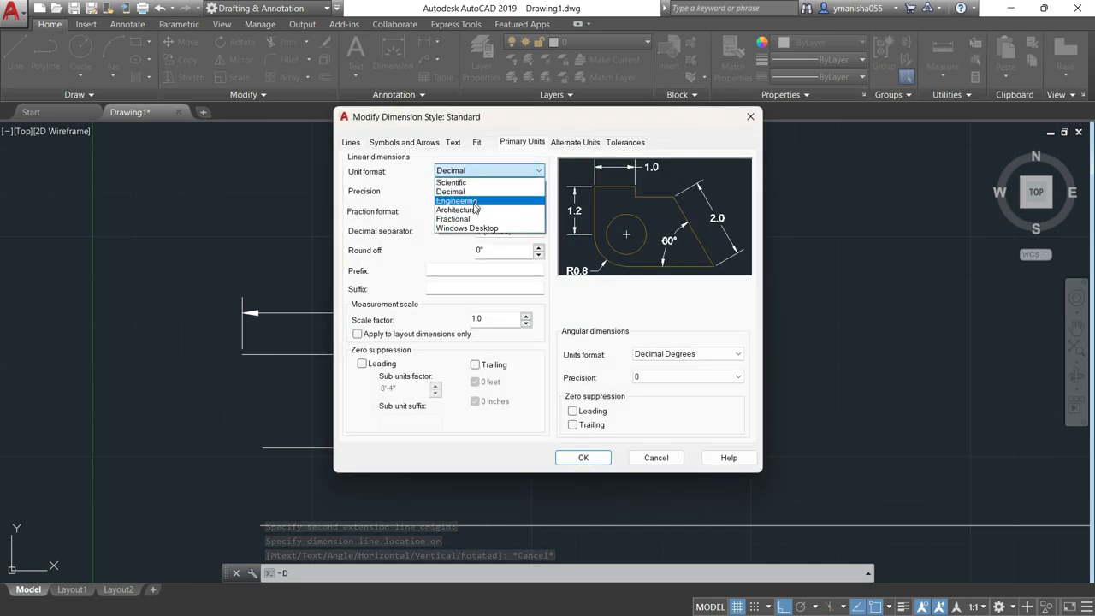
click(466, 209)
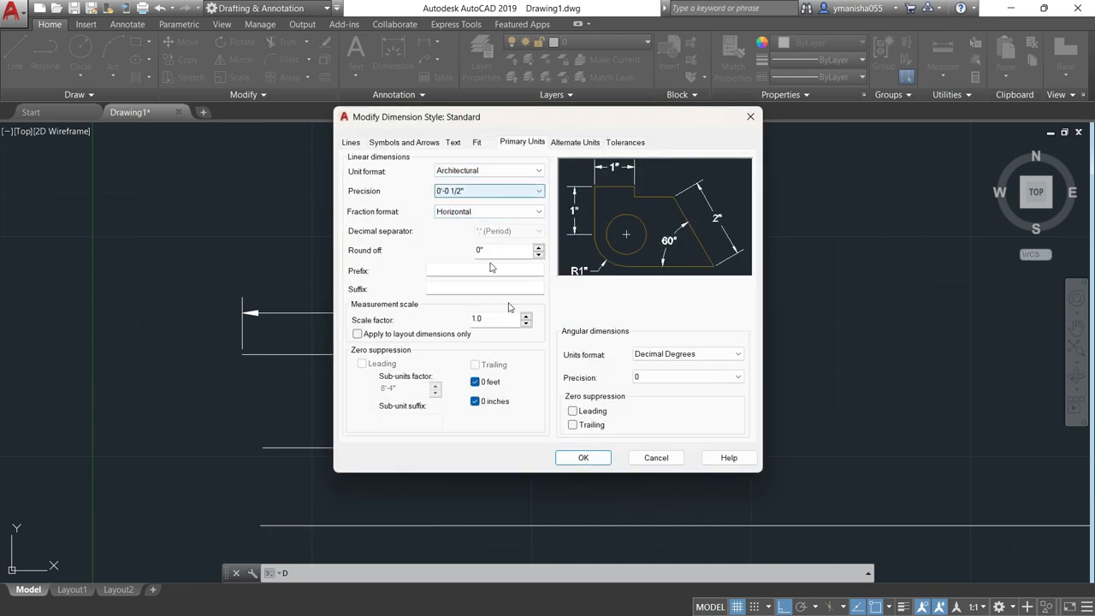
click(583, 453)
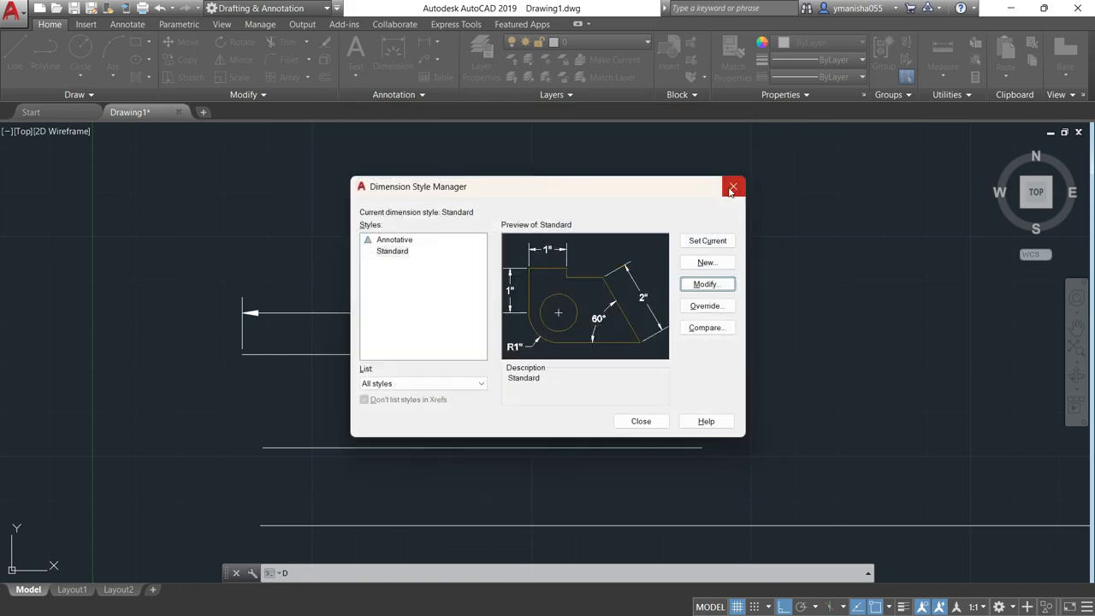
click(641, 419)
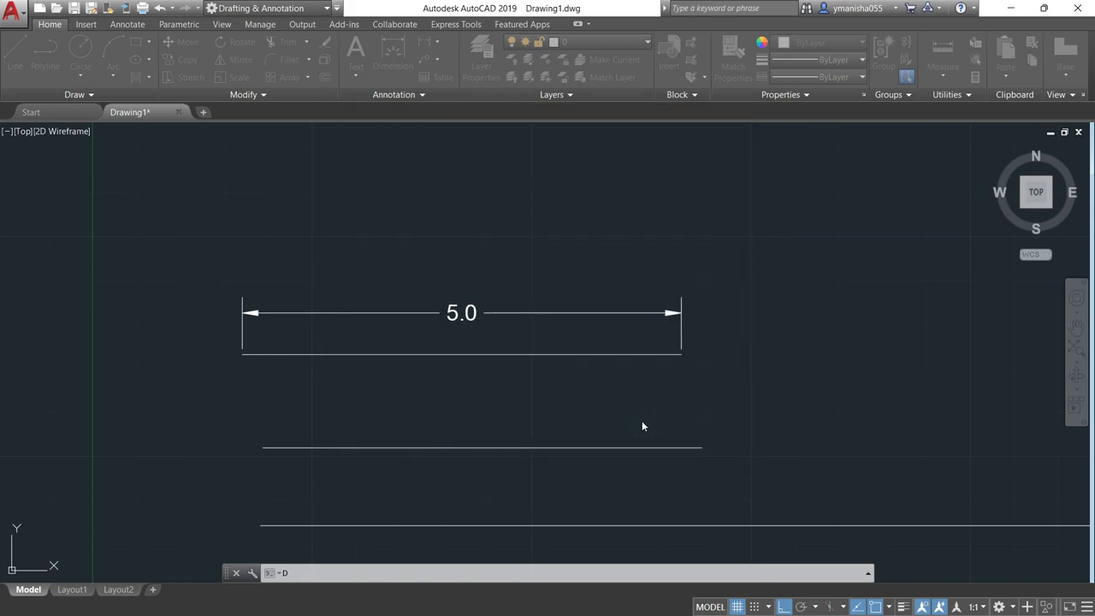
- Add a linear dimension to the undimensioned 5-inch line, placing it just above the line
middle_drag(496, 330, 505, 268)
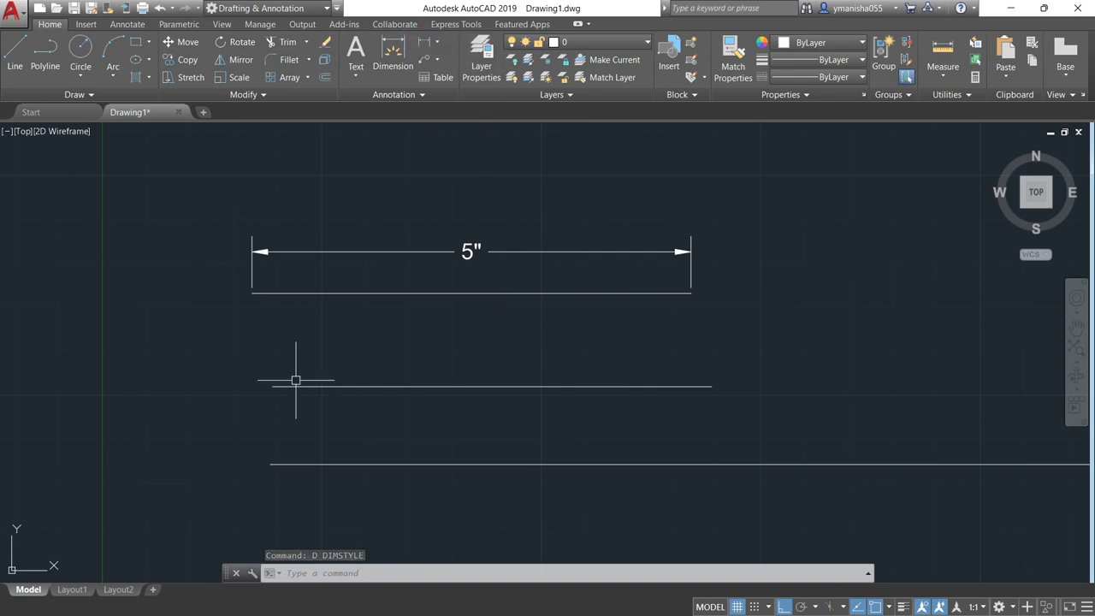
click(393, 53)
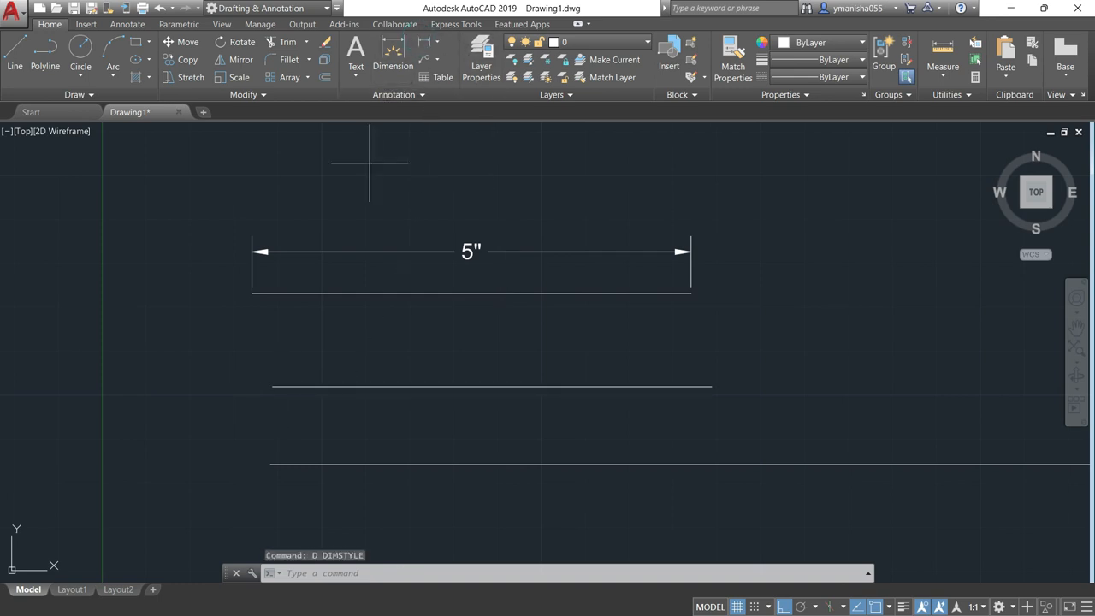
click(272, 385)
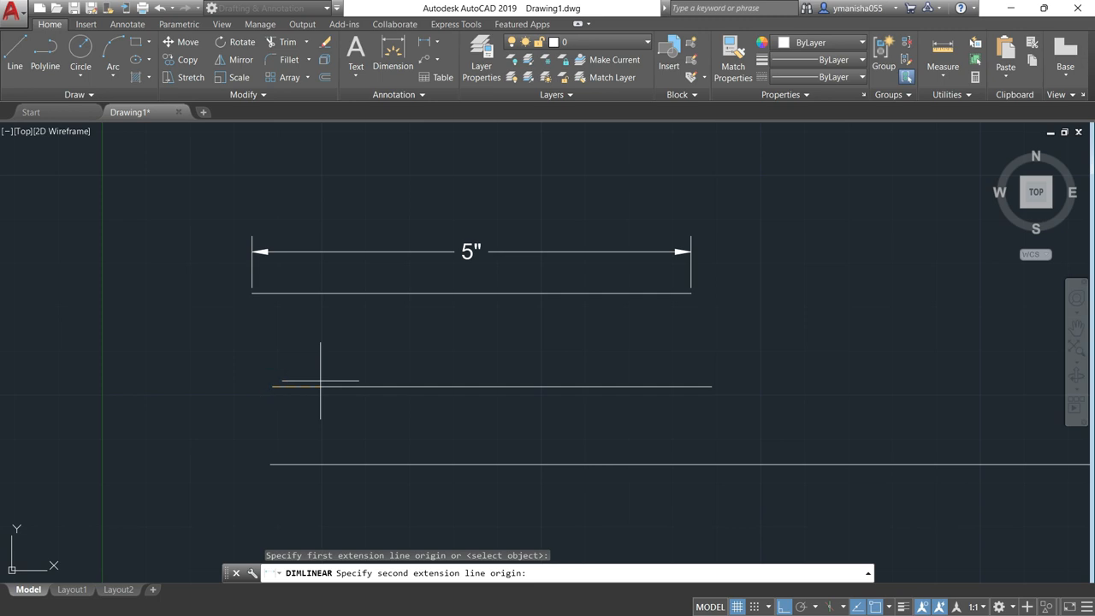
click(711, 386)
click(557, 364)
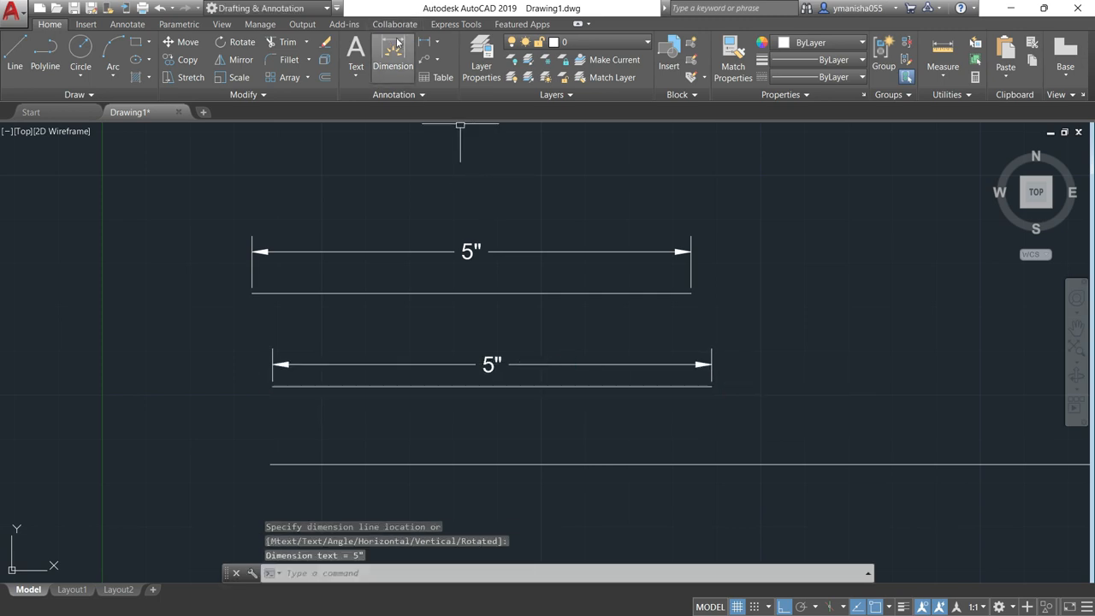
- Add a linear dimension to the full length of the long lowest line, placing it below the line
click(422, 43)
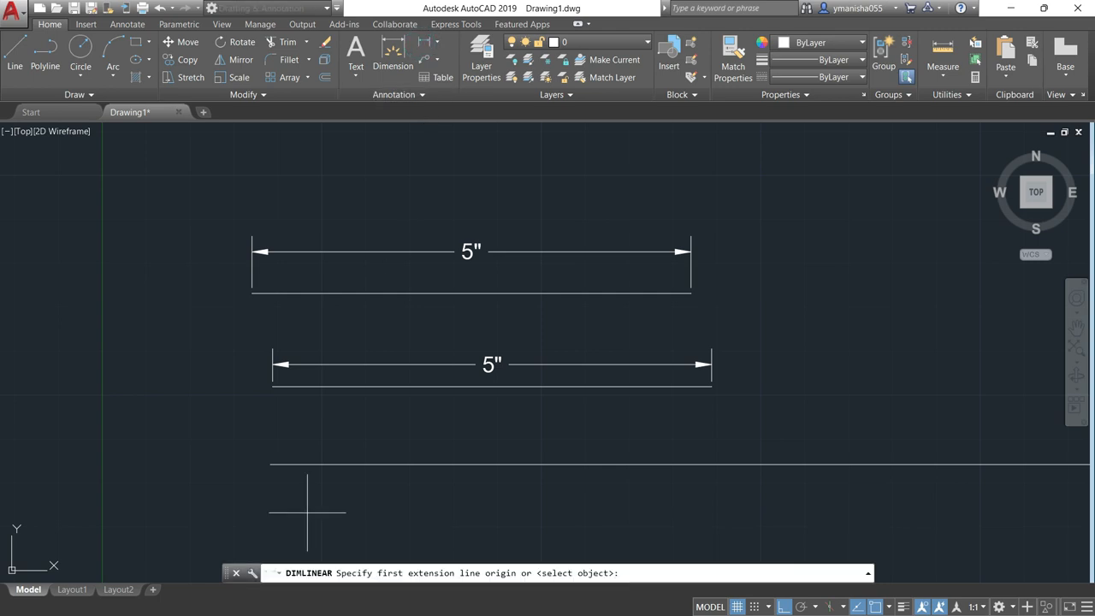
click(271, 463)
scroll(480, 411, down, 6)
middle_drag(735, 420, 217, 342)
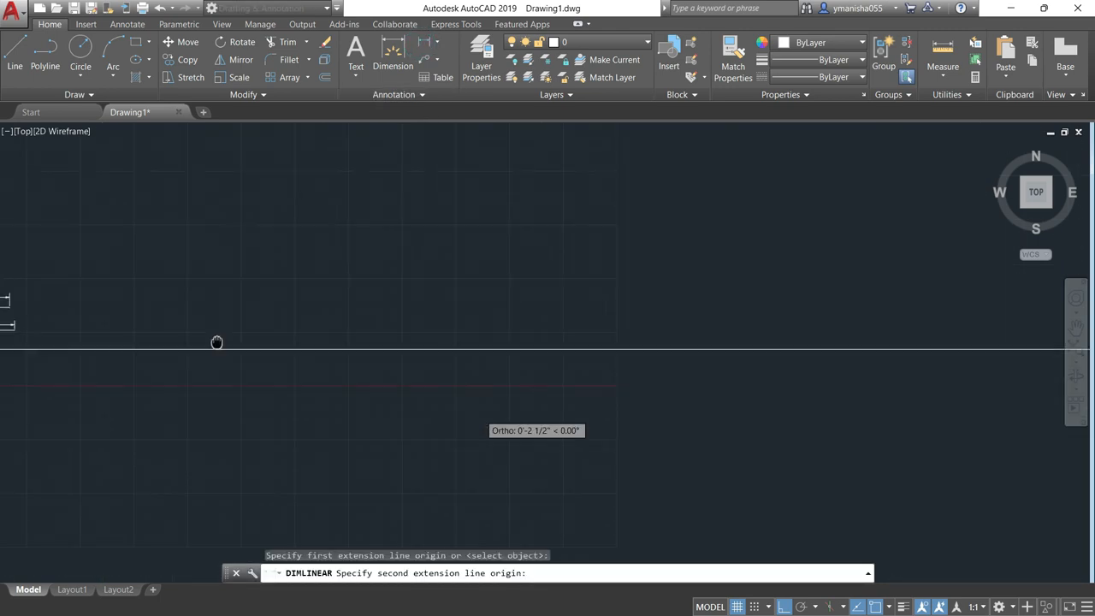
scroll(217, 343, down, 4)
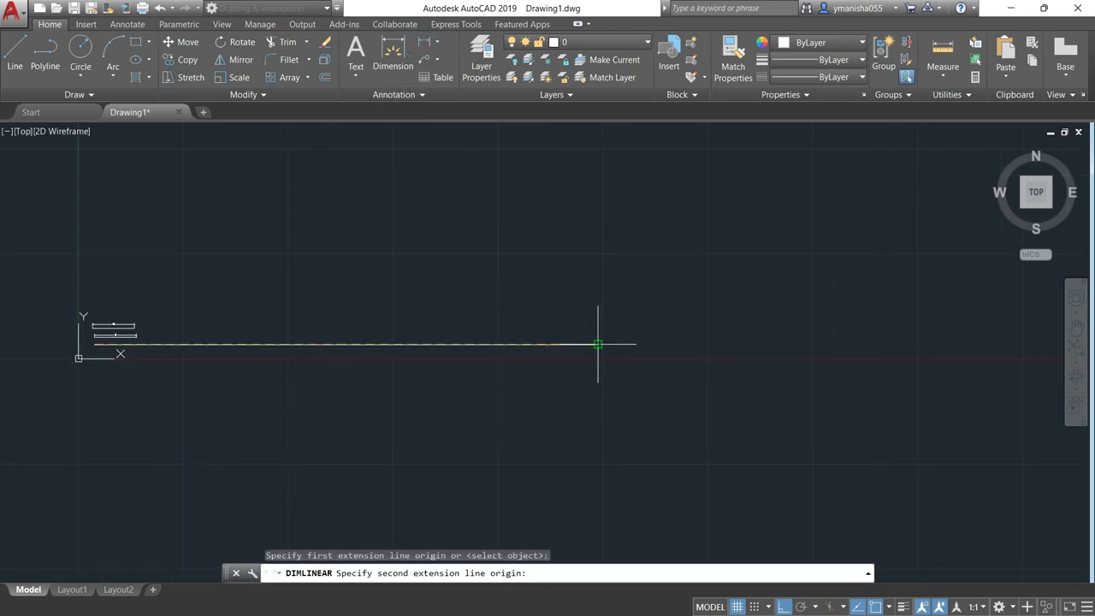
click(598, 344)
click(350, 374)
scroll(347, 372, up, 5)
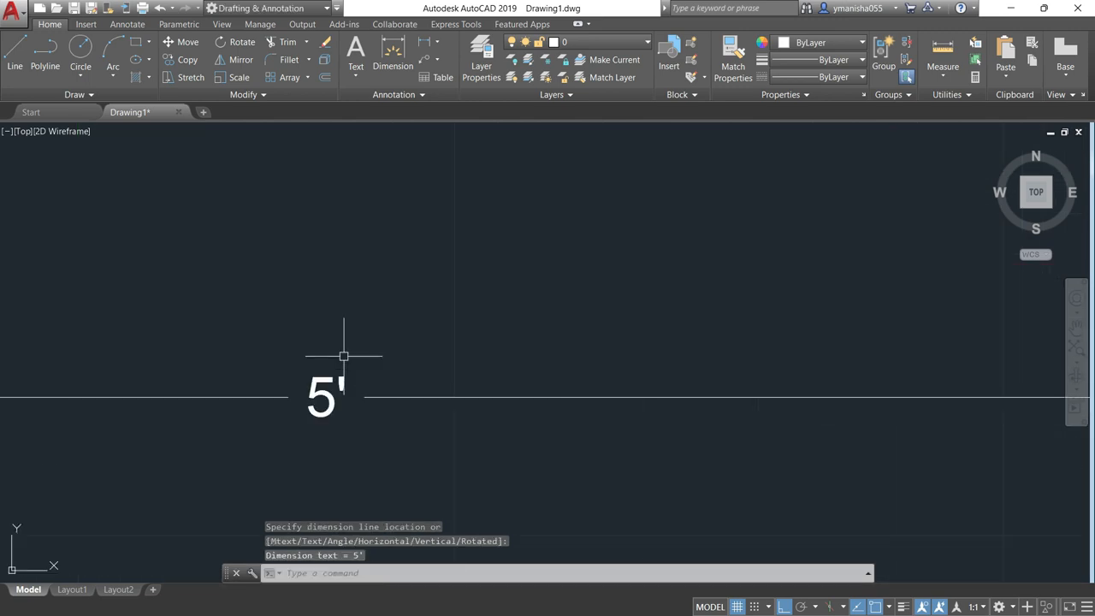
scroll(488, 391, down, 3)
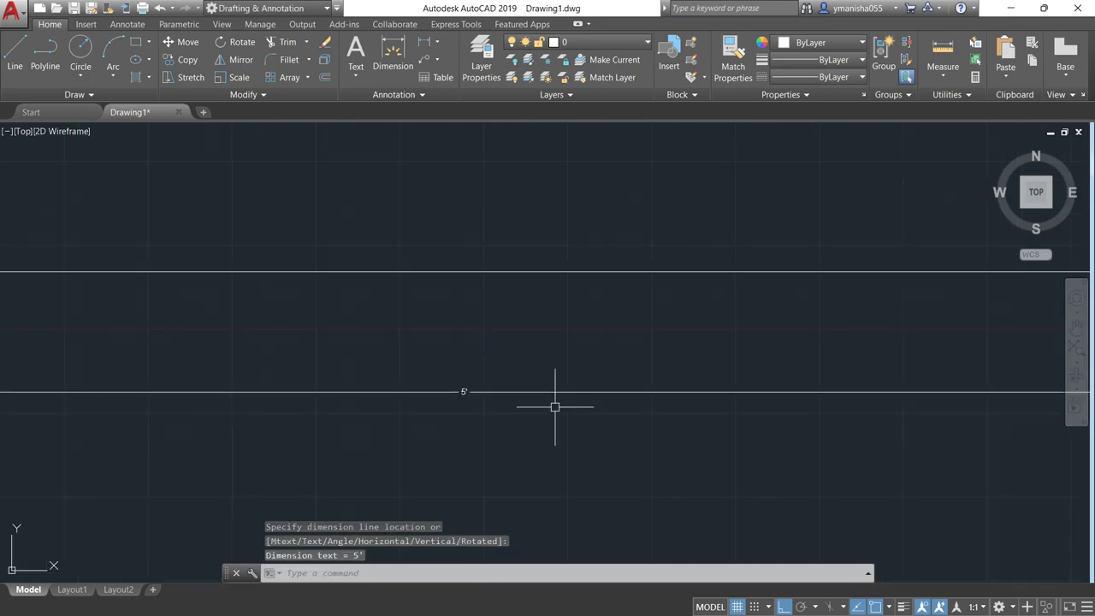
scroll(391, 398, down, 5)
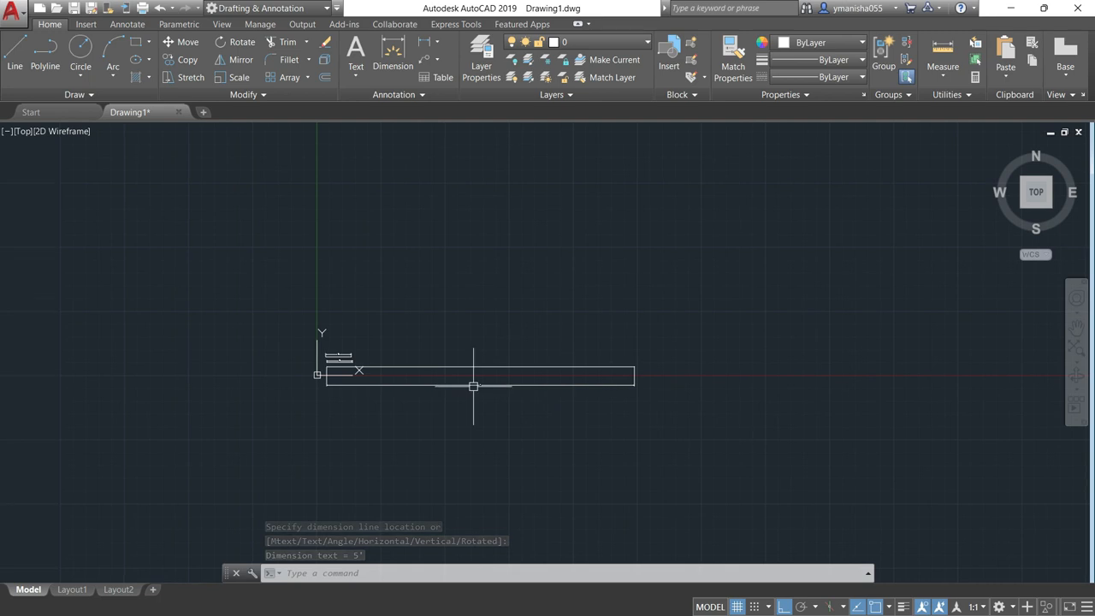
- Draw a horizontal line 5'0.5" long above the long line, starting to the right of the two short lines
scroll(407, 389, up, 4)
scroll(306, 296, up, 6)
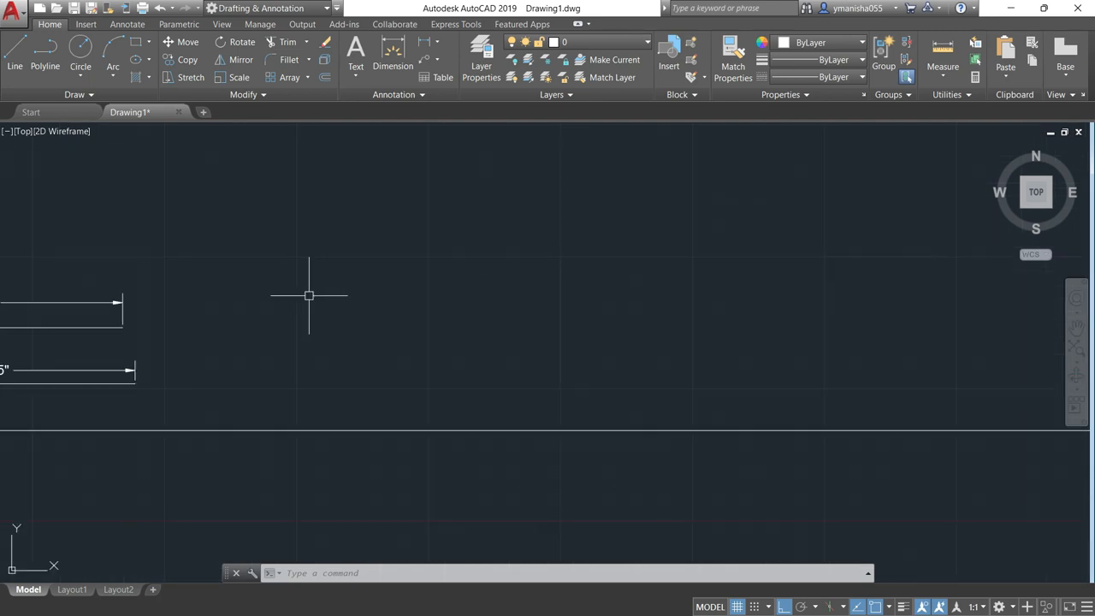
middle_drag(308, 296, 510, 303)
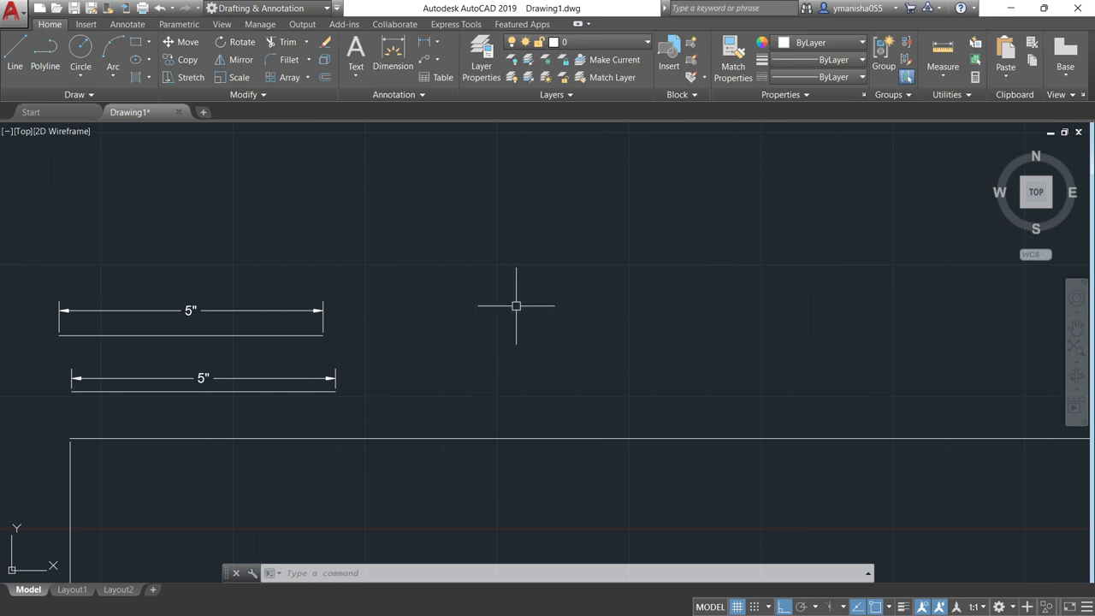
text(l)
key(Return)
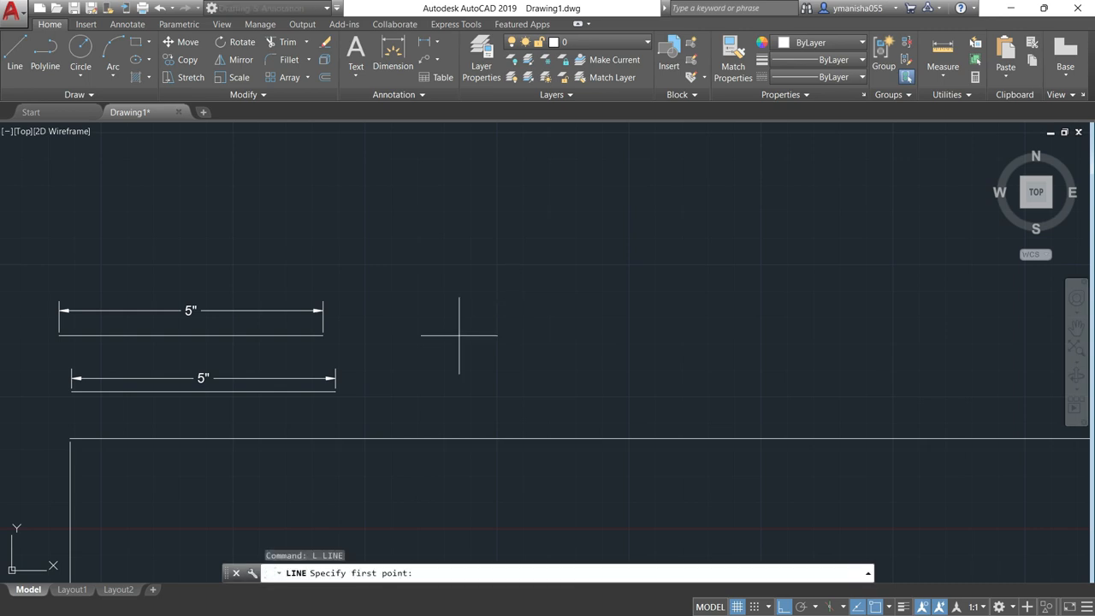
click(422, 338)
text(5")
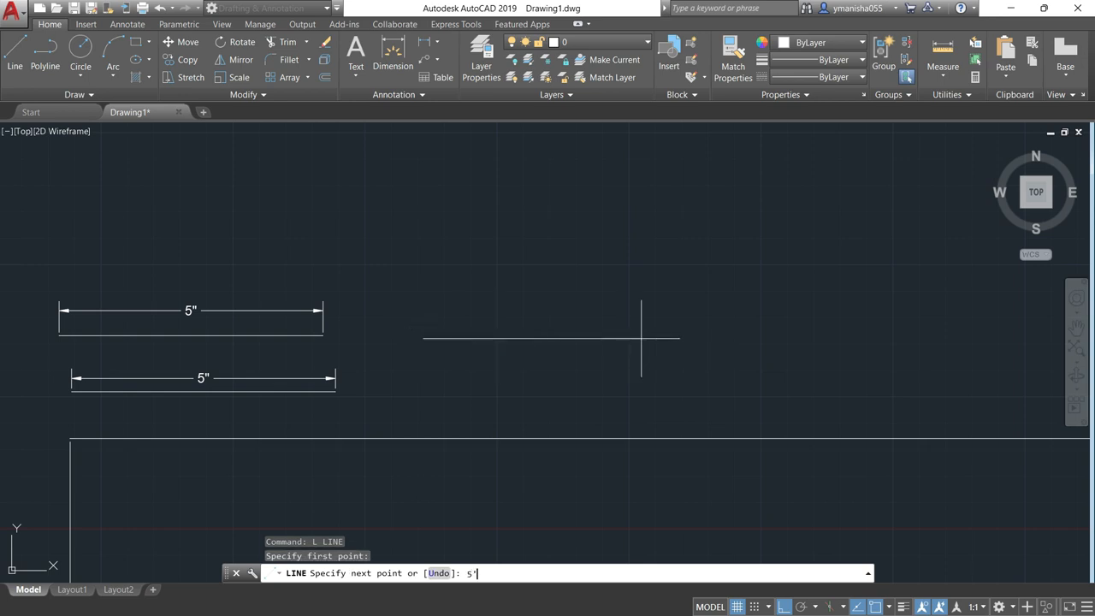
text(0.5)
text(")
key(Return)
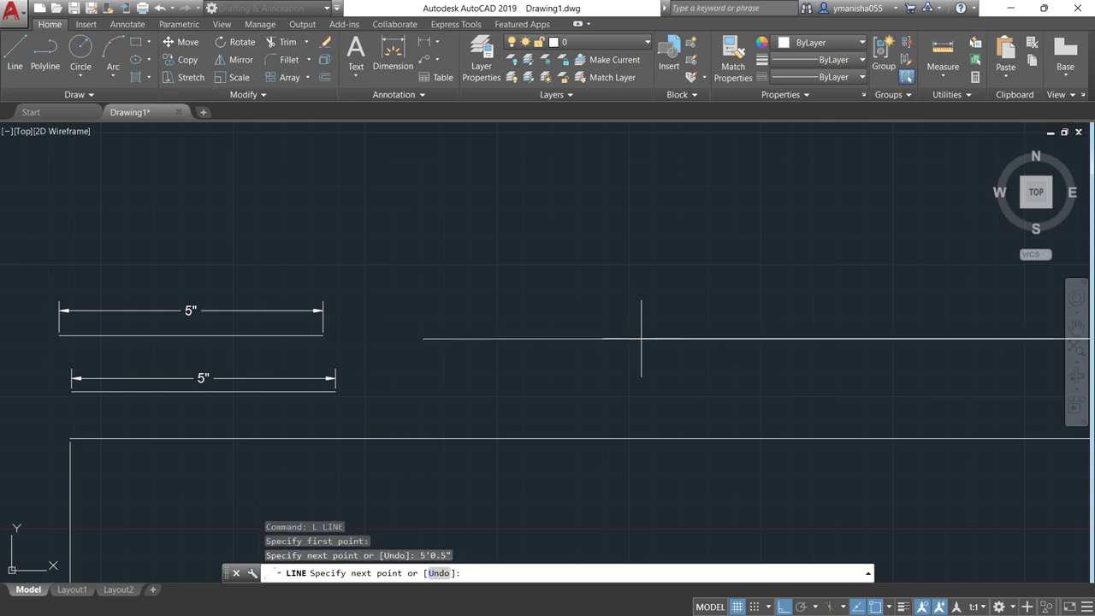
key(Escape)
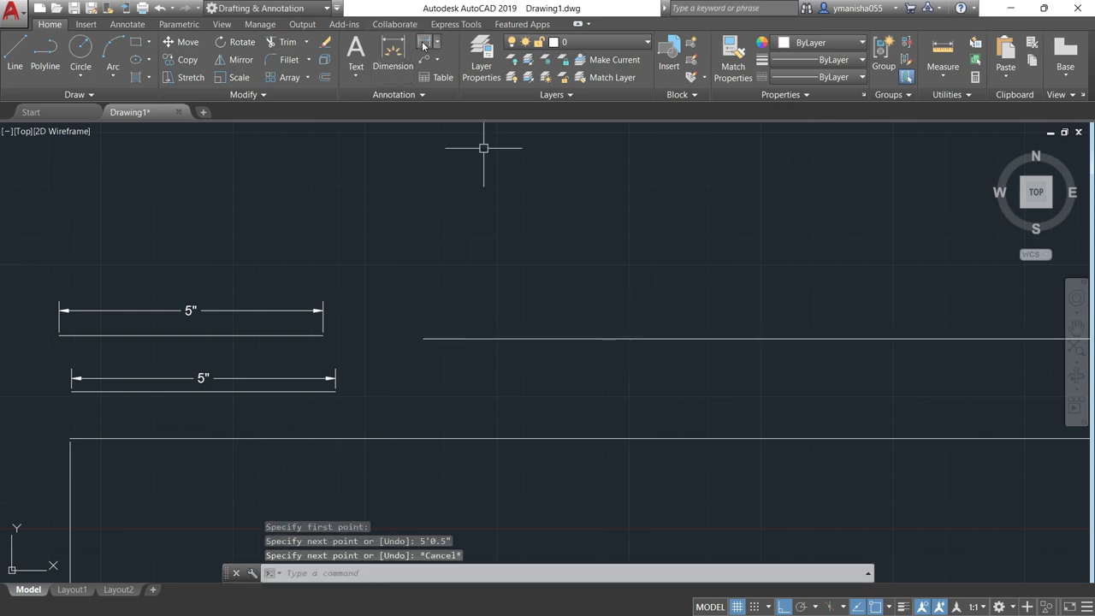
- Add a linear dimension to the full length of the new upper long line, placing it above the line
text(dli)
key(Return)
click(423, 339)
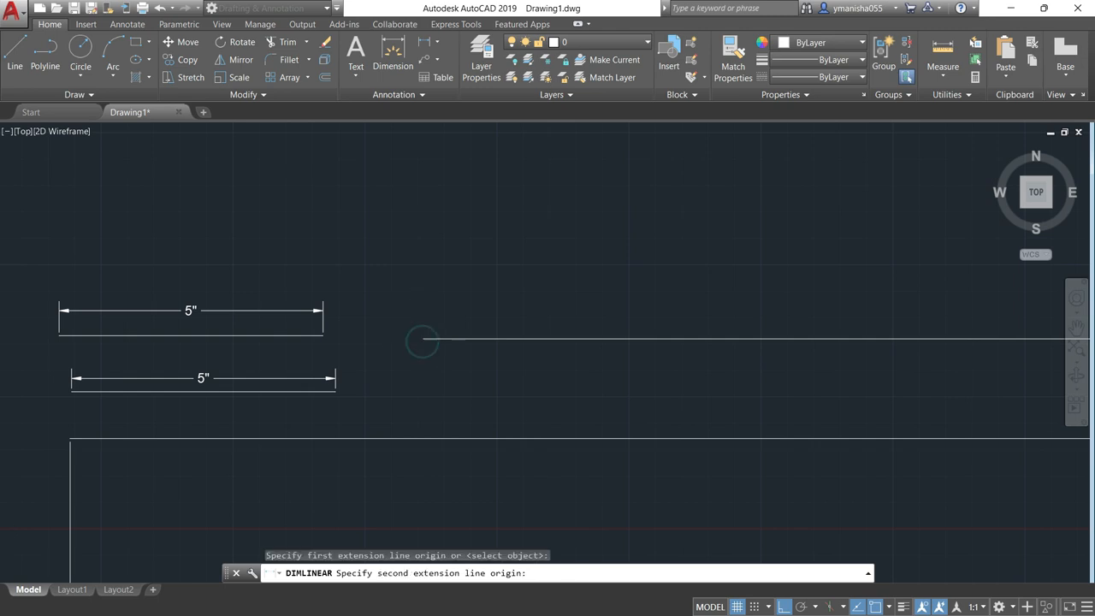
scroll(585, 328, down, 4)
middle_drag(696, 352, 360, 342)
scroll(868, 333, down, 5)
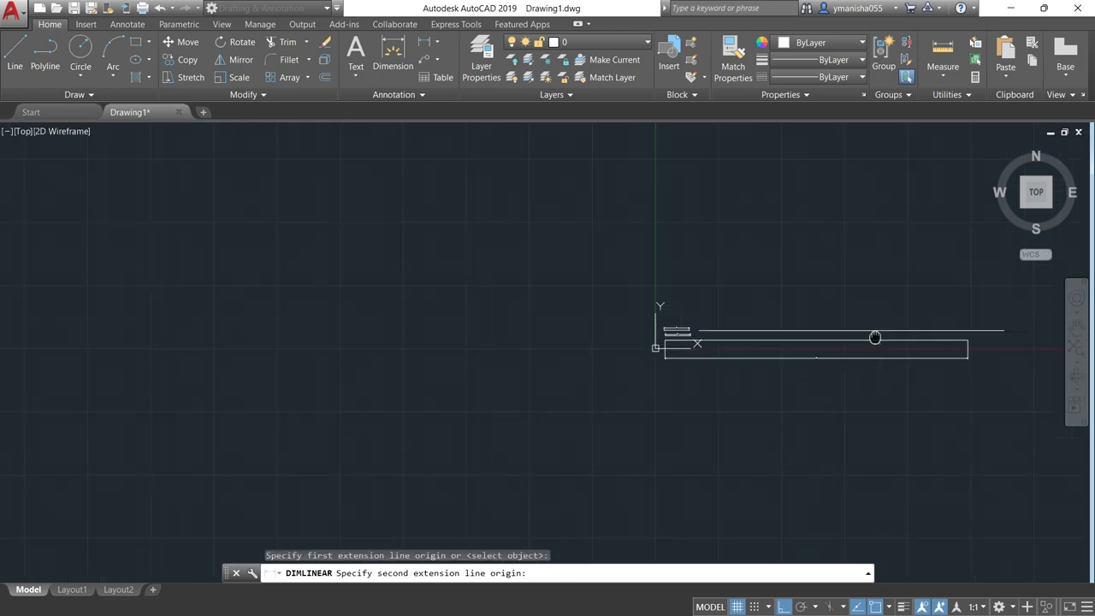
middle_drag(875, 337, 711, 323)
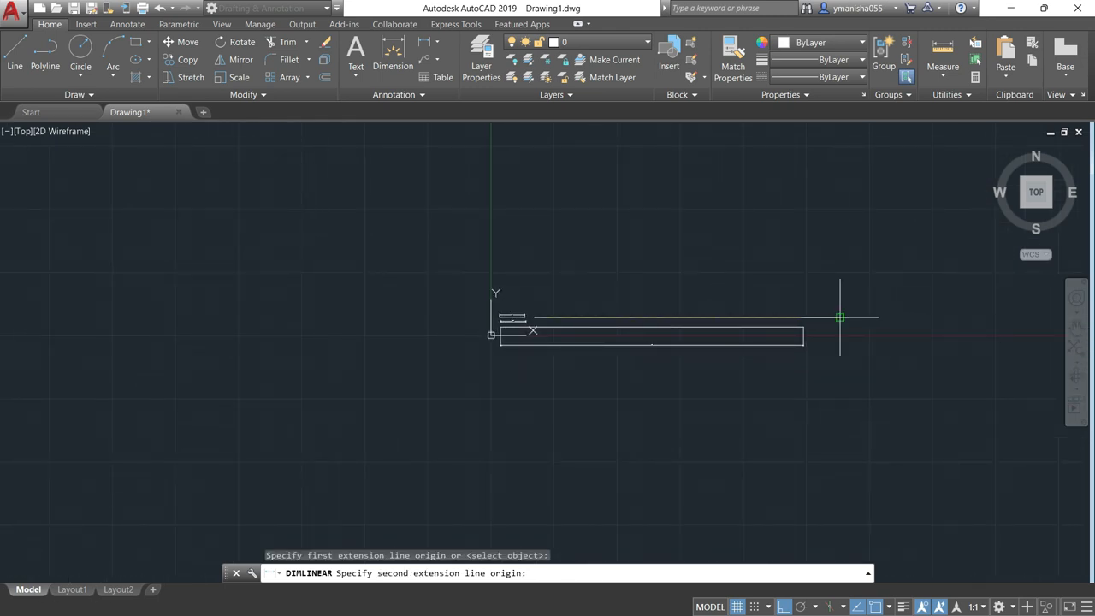
click(837, 319)
click(681, 288)
scroll(684, 287, up, 5)
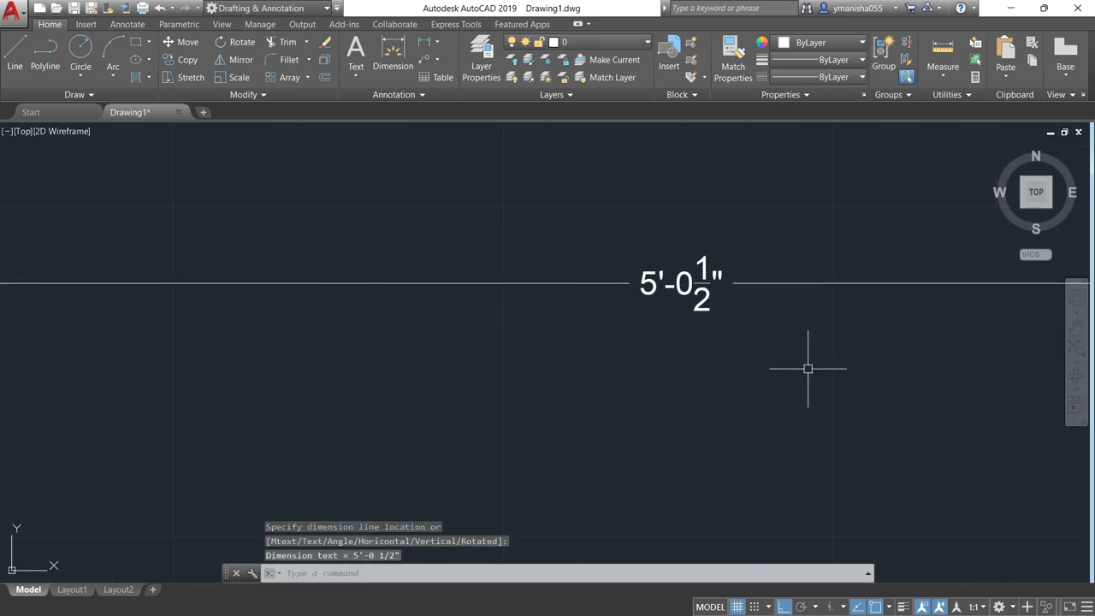
scroll(722, 359, down, 8)
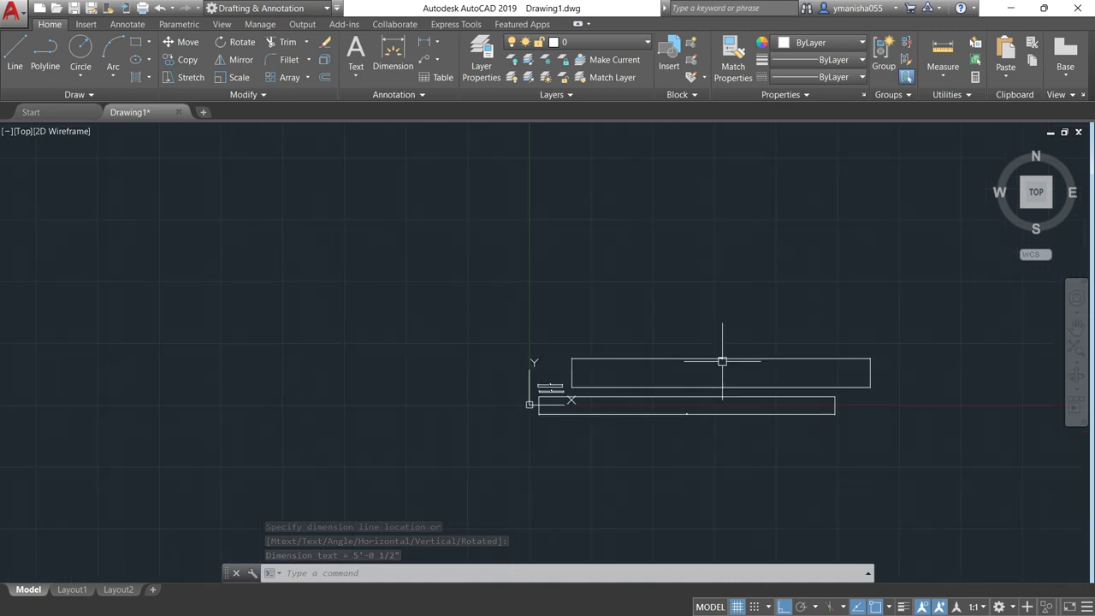
scroll(672, 414, up, 6)
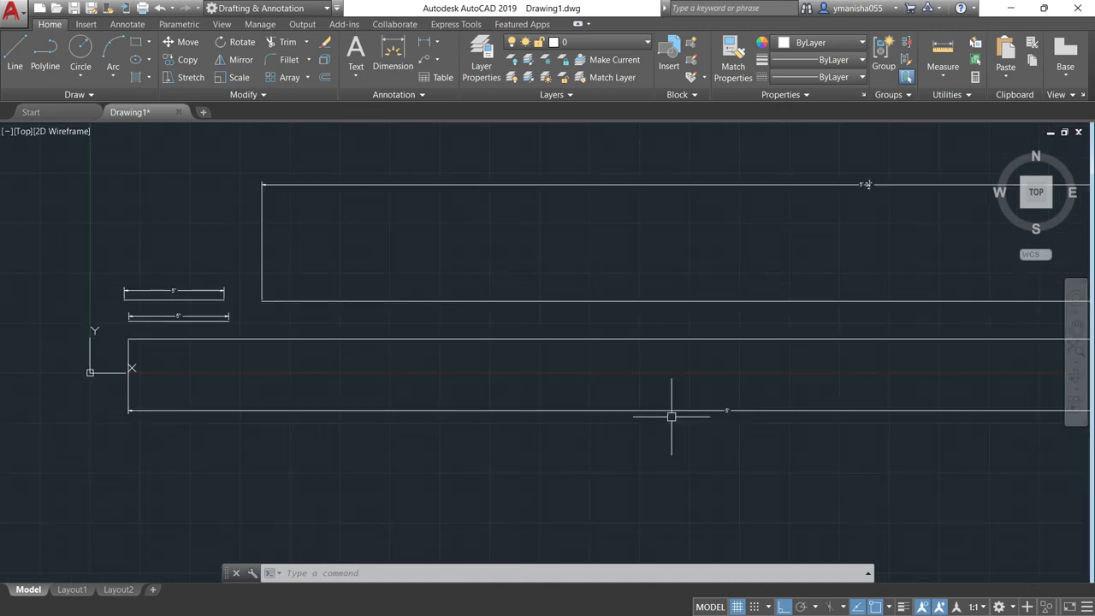